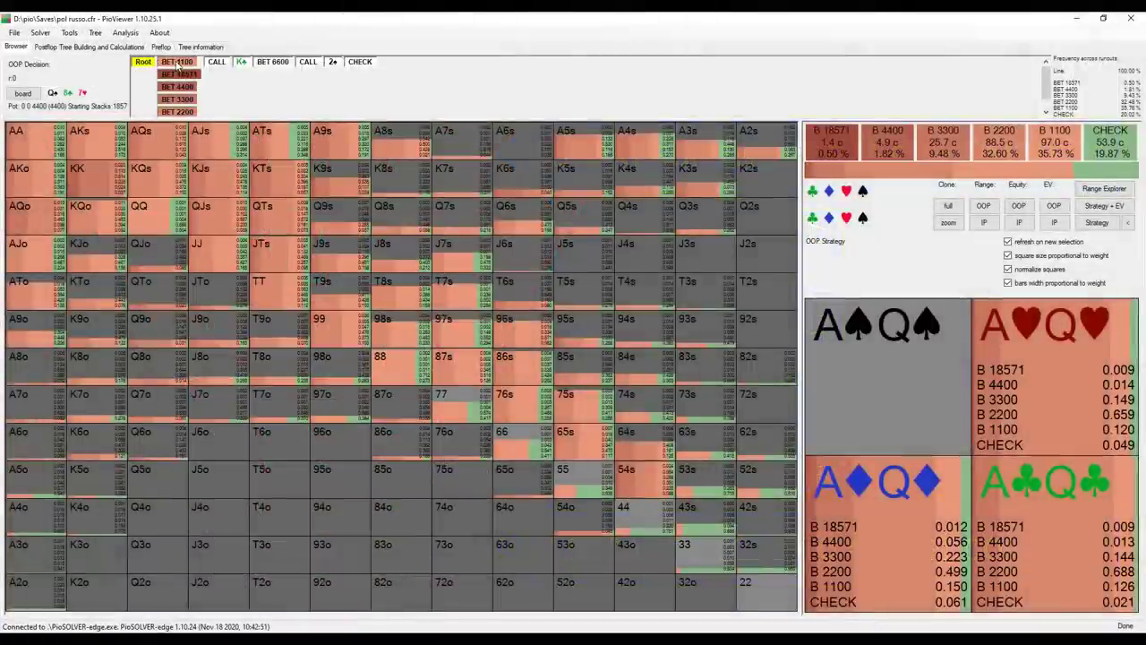
Browse the decision tree from the root through bet 1100, call, K♣ turn, bet 6600, call and the 2♠ river.
left_click(178, 62)
left_click(220, 88)
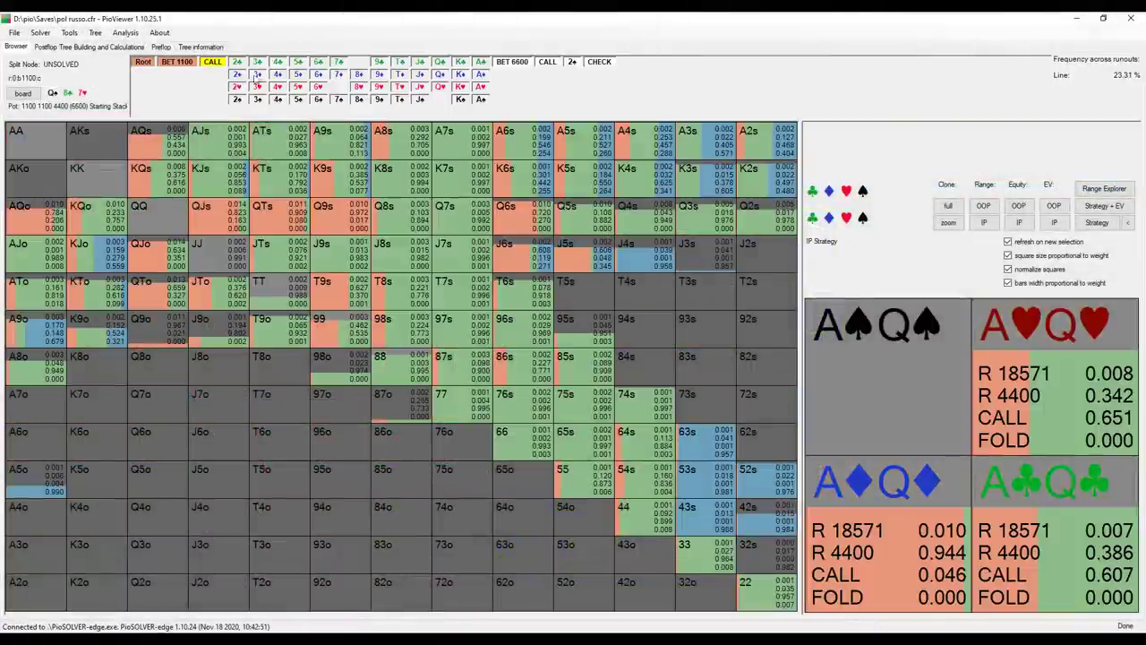
left_click(459, 62)
left_click(268, 75)
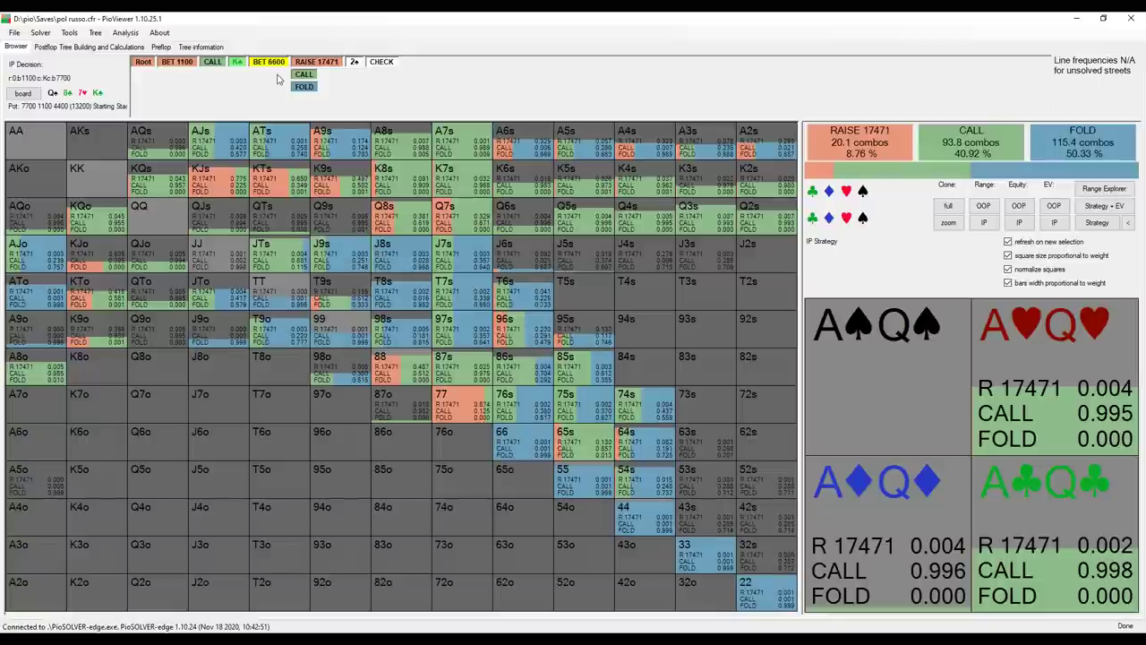
left_click(305, 76)
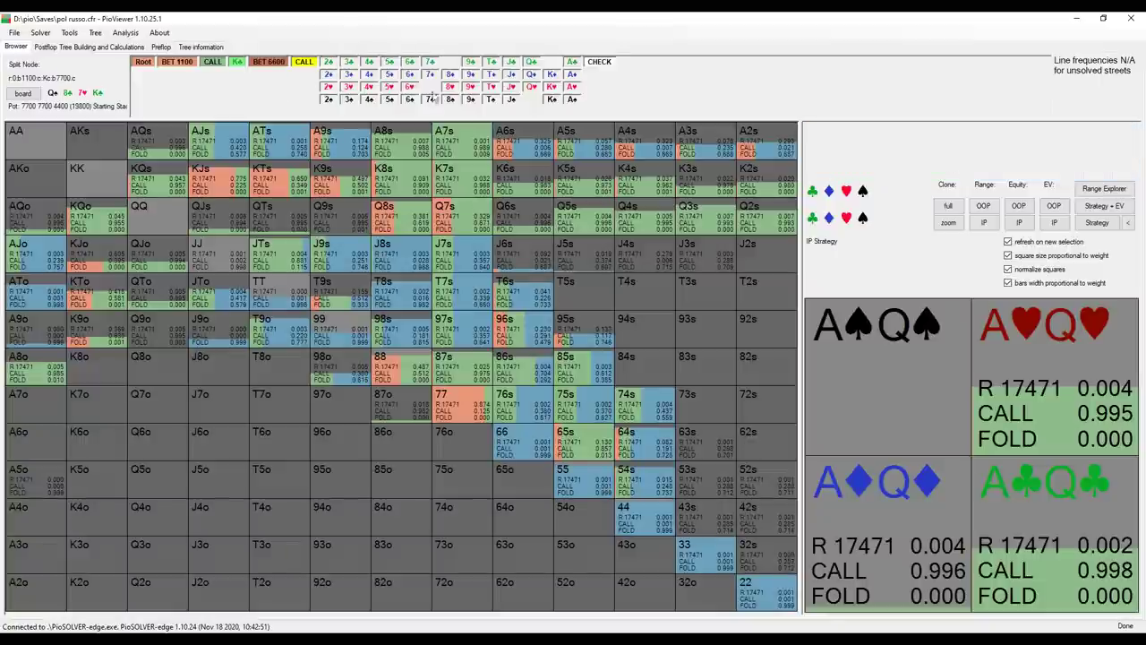
left_click(327, 99)
left_click(361, 62)
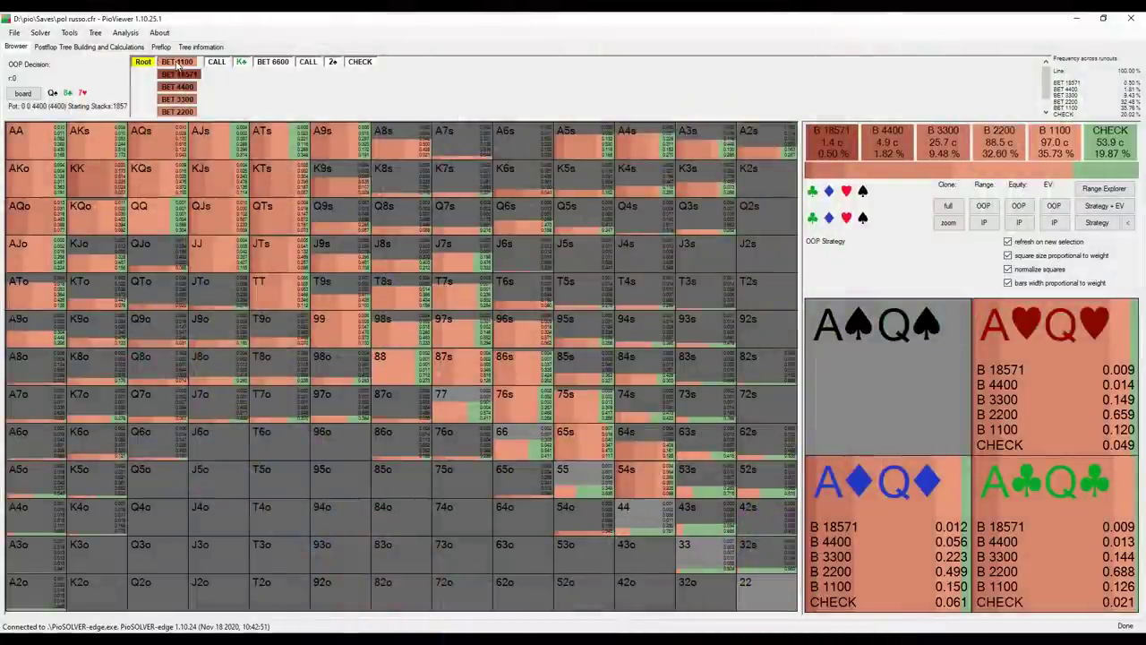
Retrace the line from the root, with flop bet 1100 called and the 6600 bet on the K♣ turn called.
left_click(178, 63)
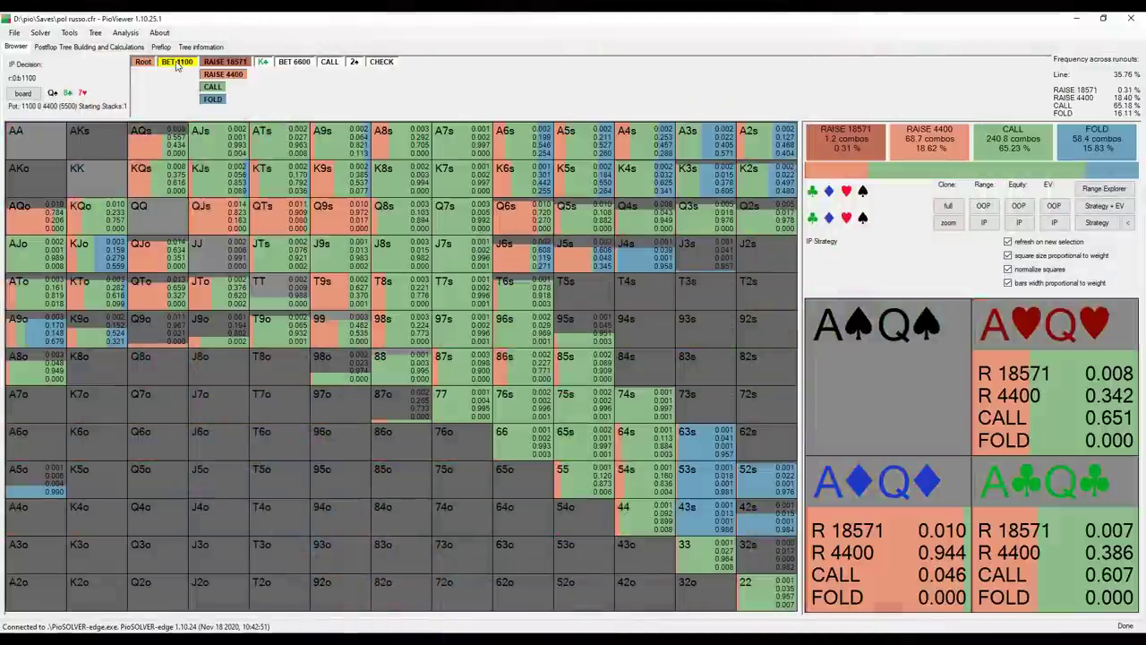
left_click(221, 87)
left_click(460, 63)
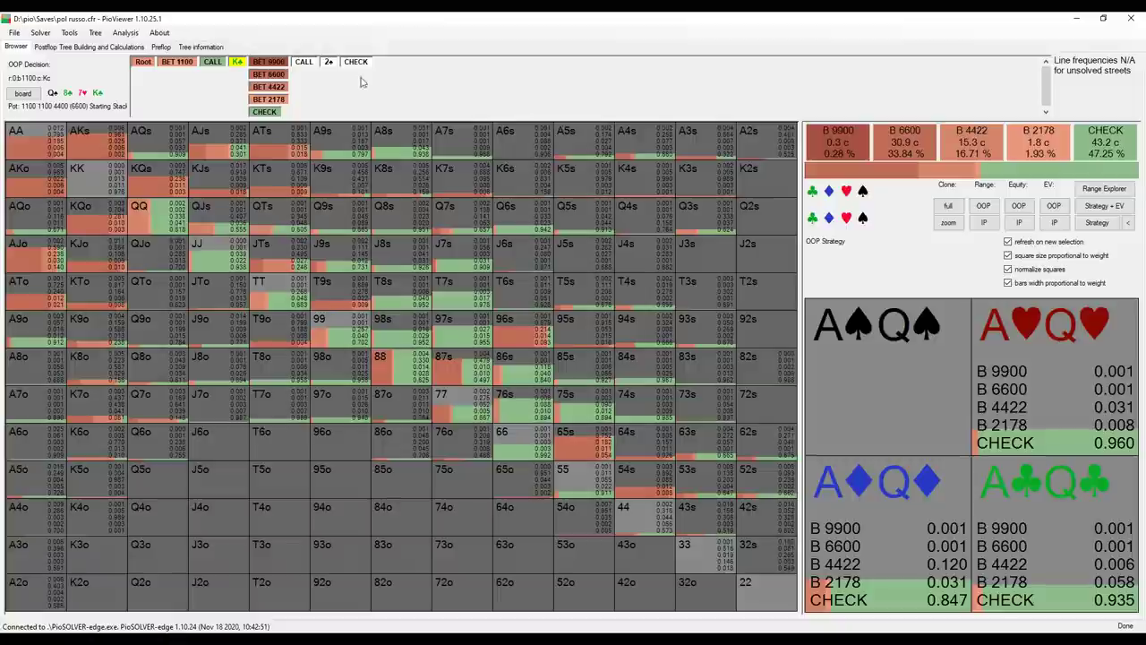
left_click(268, 74)
left_click(304, 75)
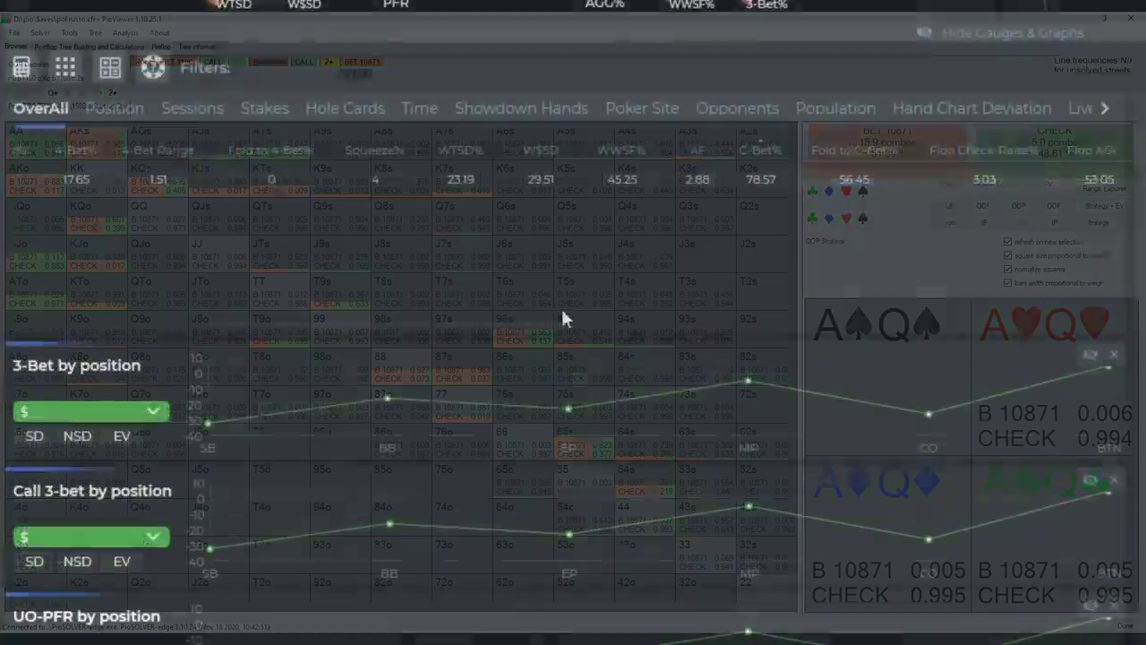
Switch to DriveHUD 2 and review the player's overall statistics and session breakdown.
left_click_drag(564, 314, 764, 323)
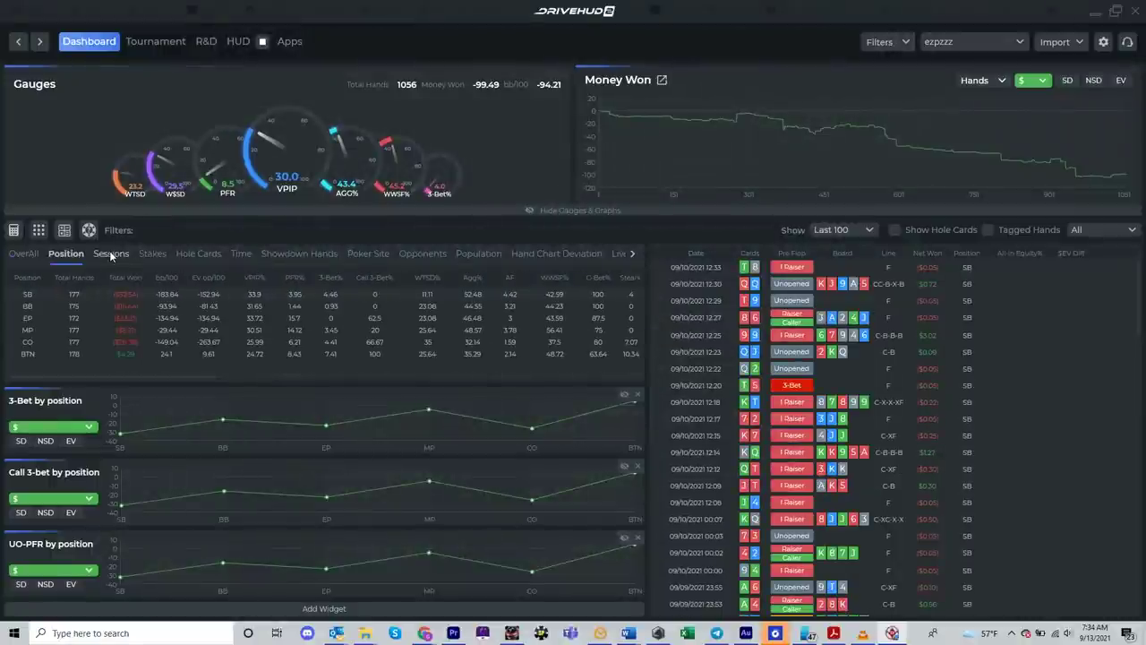
left_click(111, 255)
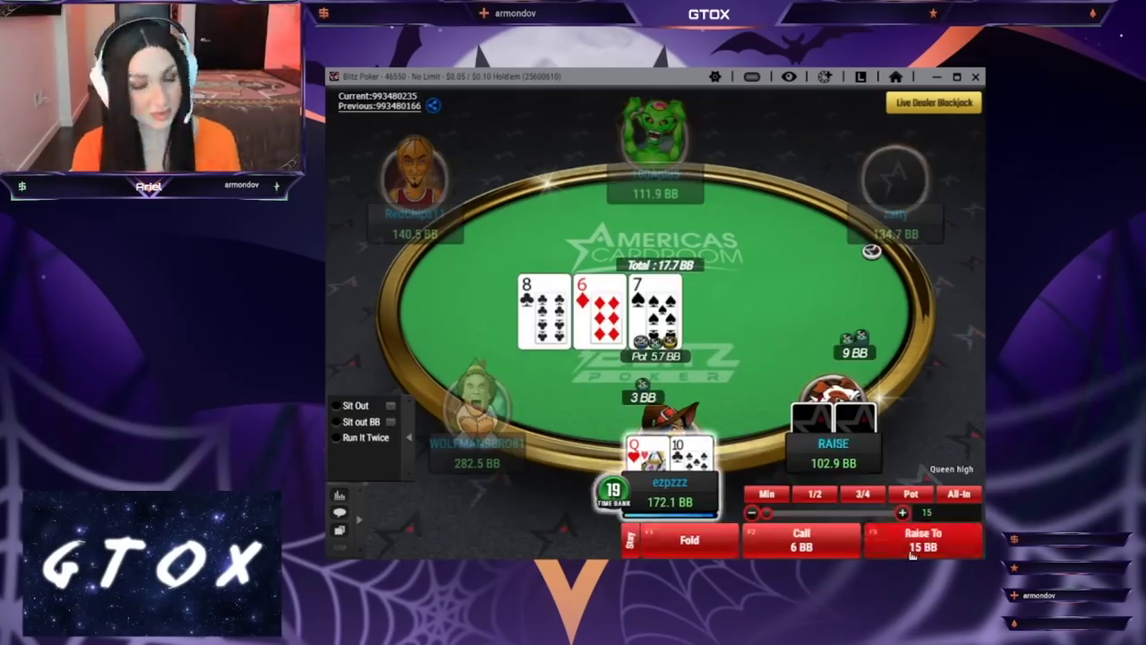
At the poker table, raise to 15 BB with queen-ten on the 8-6-7 flop.
left_click(940, 537)
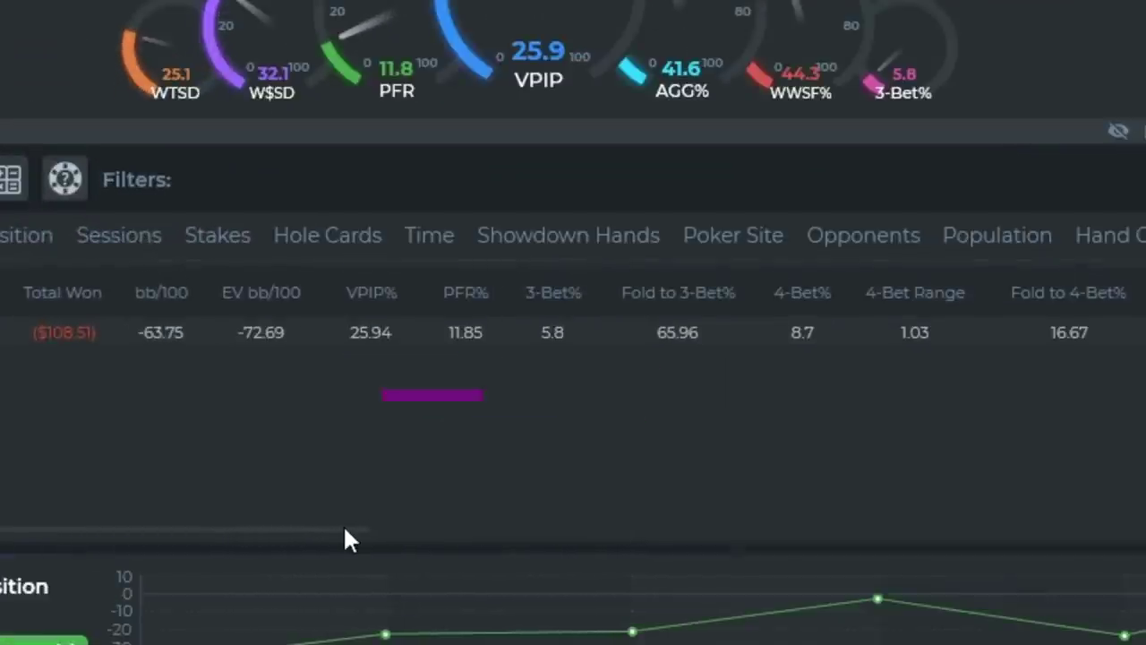
In DriveHUD 2, start a custom filter with the Facingflopcontinuationbet condition.
left_click_drag(346, 529, 847, 530)
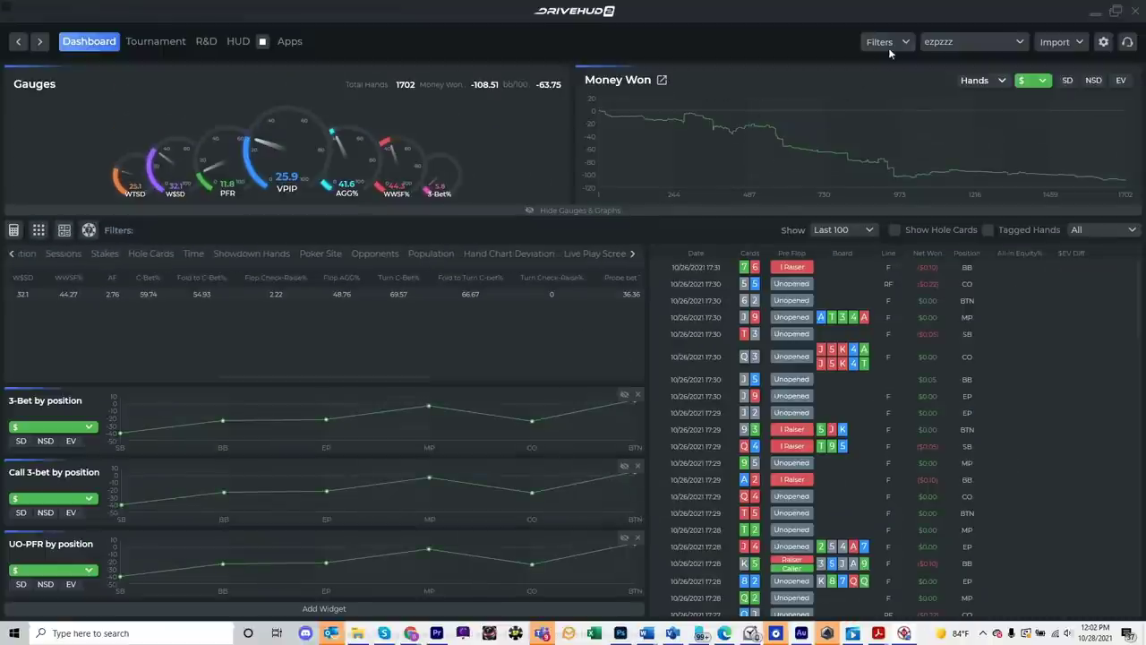
left_click(906, 42)
left_click(907, 63)
left_click(478, 242)
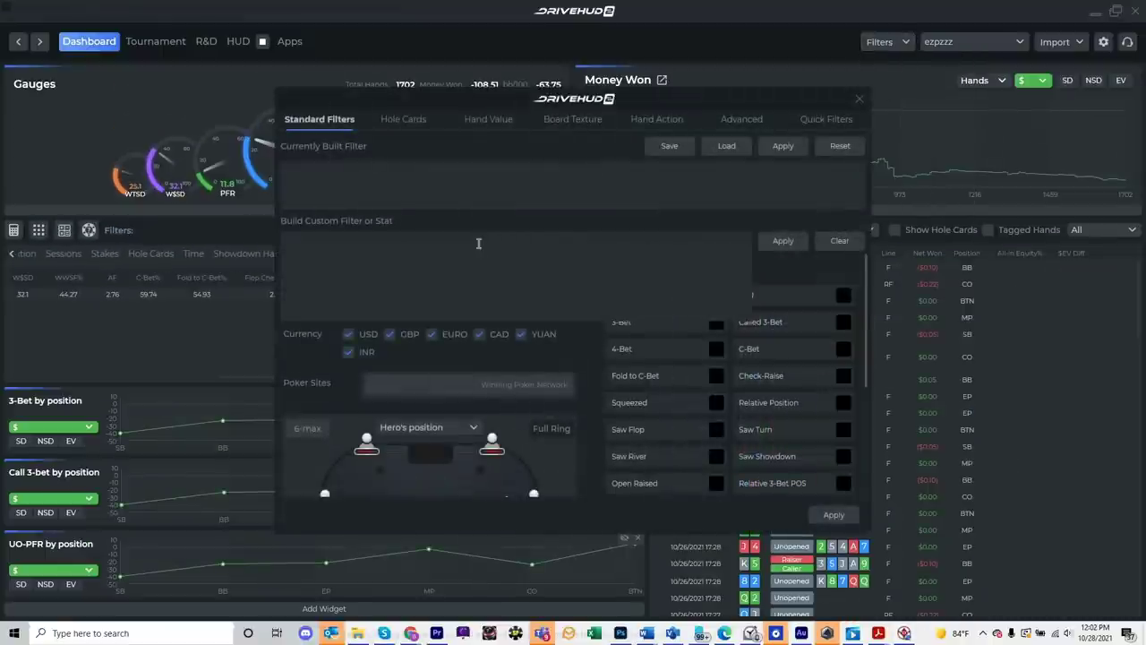
type("facing")
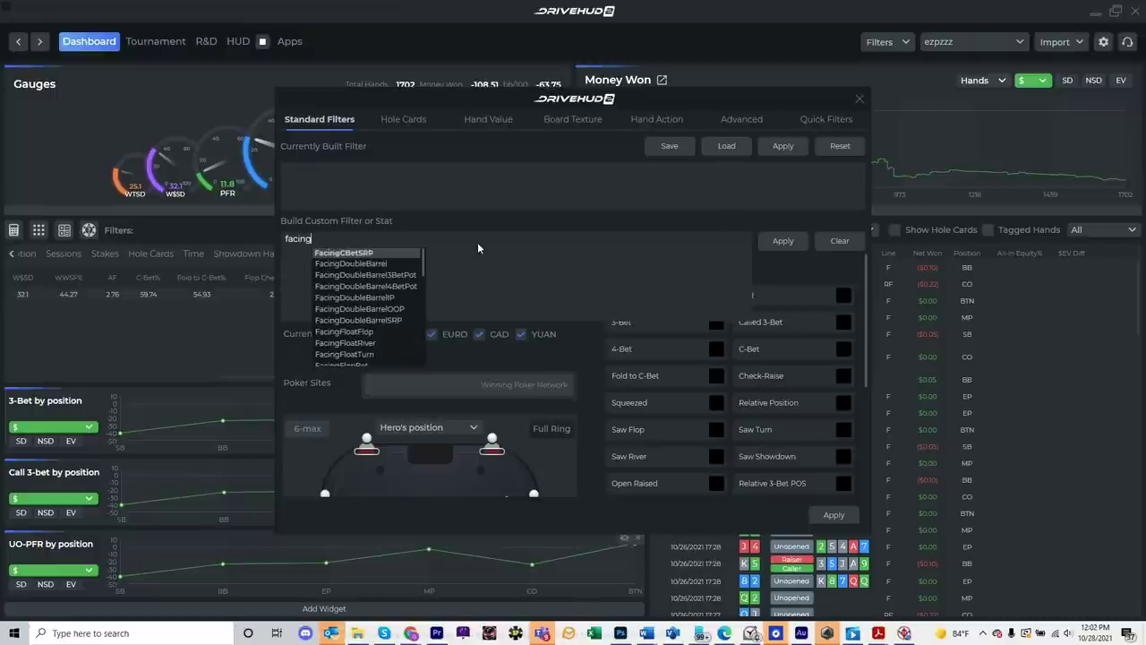
scroll(358, 305, "down", 2)
left_click(404, 317)
Set the continuation-bet condition to yes, add NumberOfActivePlayersOnFlop = 2, and apply the custom filter.
type("= yes and active")
left_click(484, 253)
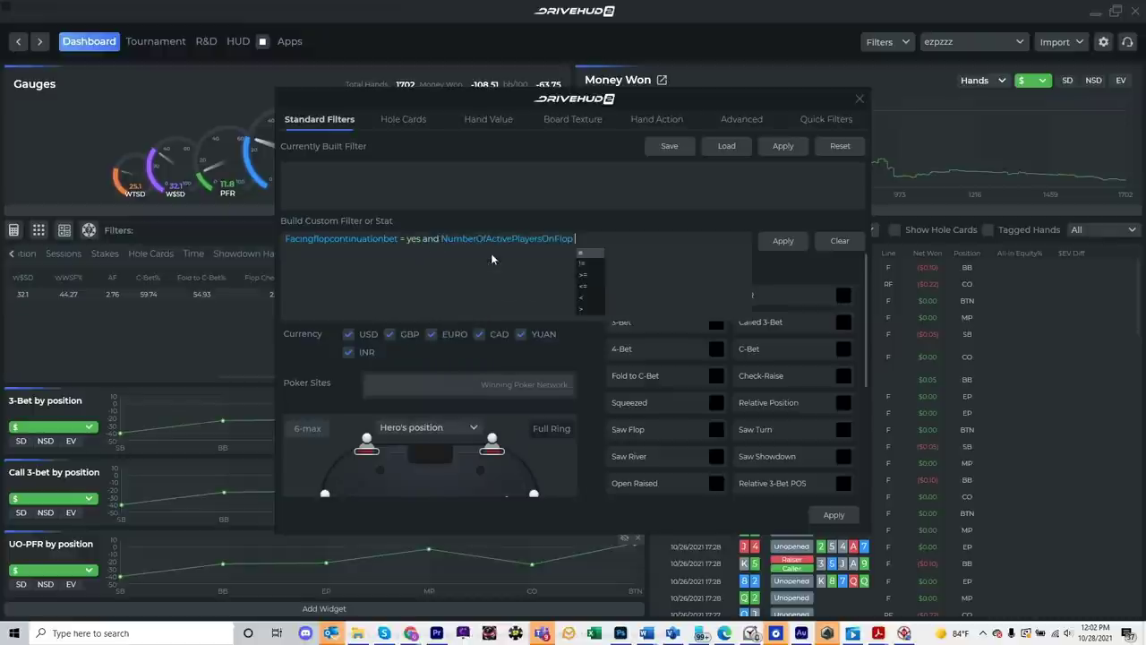
type("= 2")
left_click(783, 241)
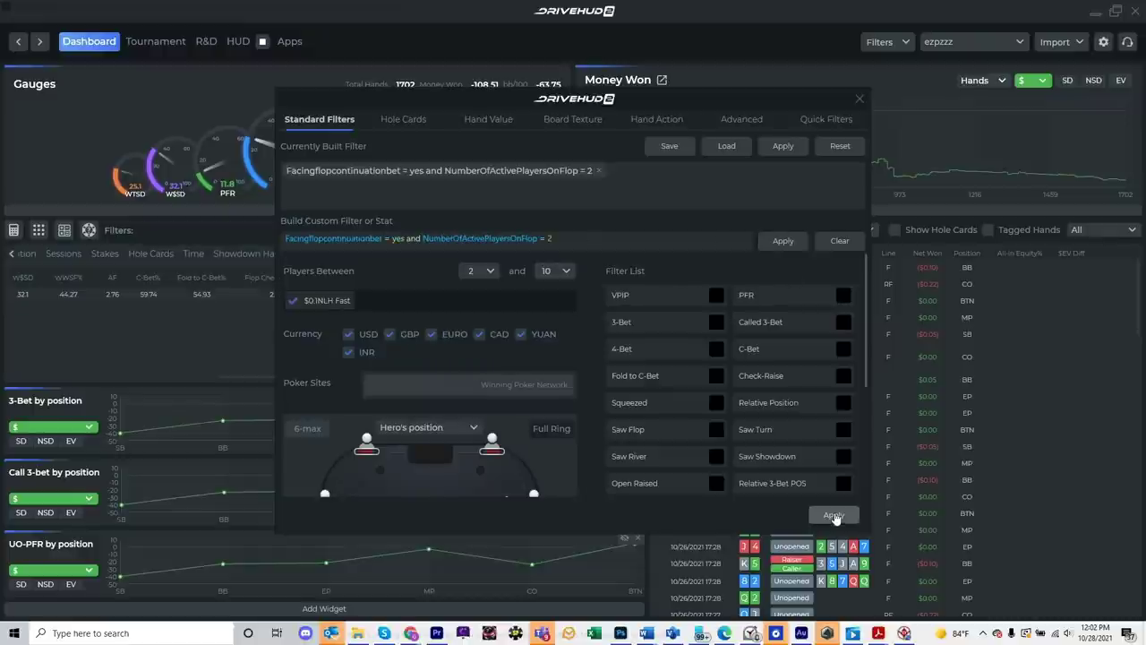
left_click(834, 515)
Limit the hand list to tagged hands and export the 10/26/2021 ace-queen hand on the J-5-7 flop to GTOX.
left_click_drag(372, 378, 152, 379)
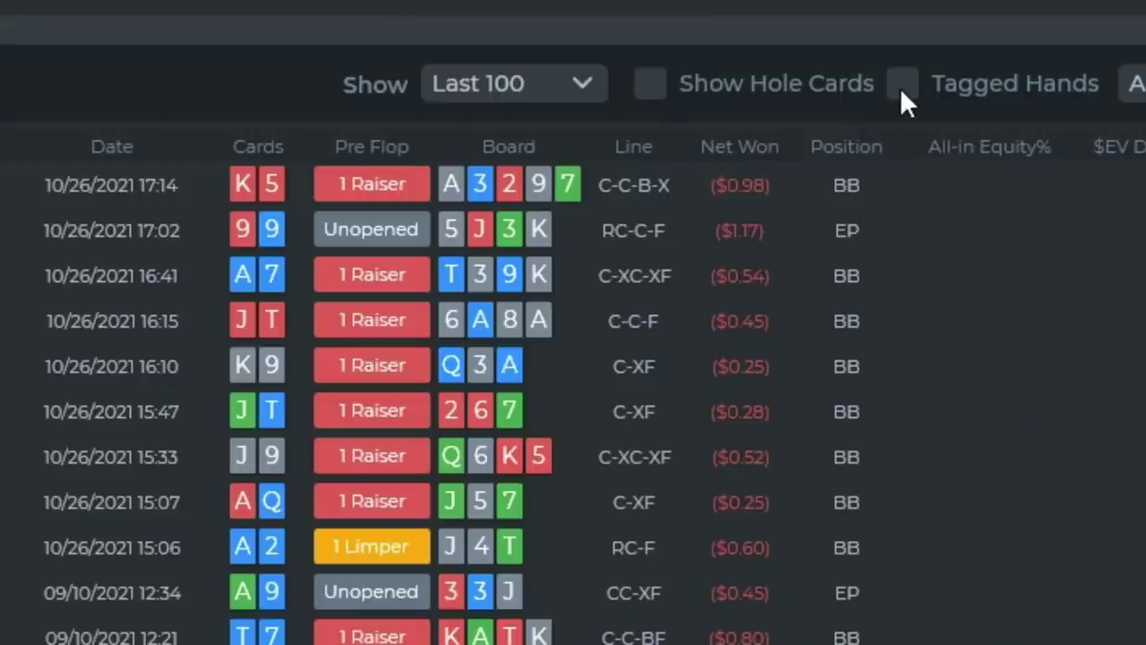
left_click(901, 86)
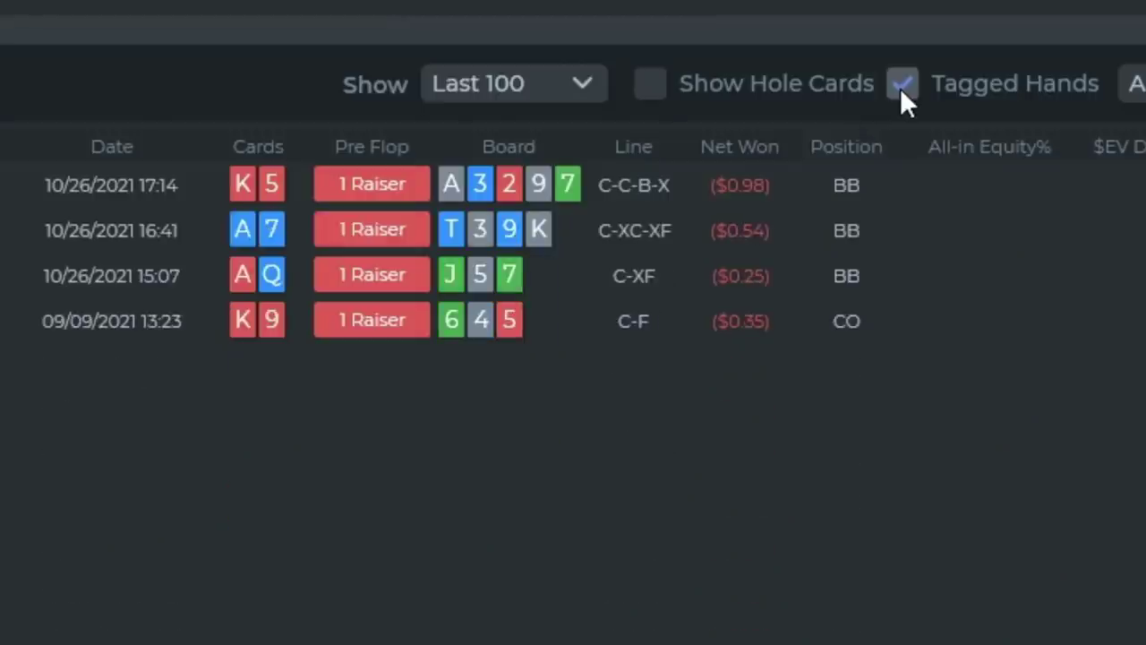
right_click(159, 269)
mouse_move(239, 321)
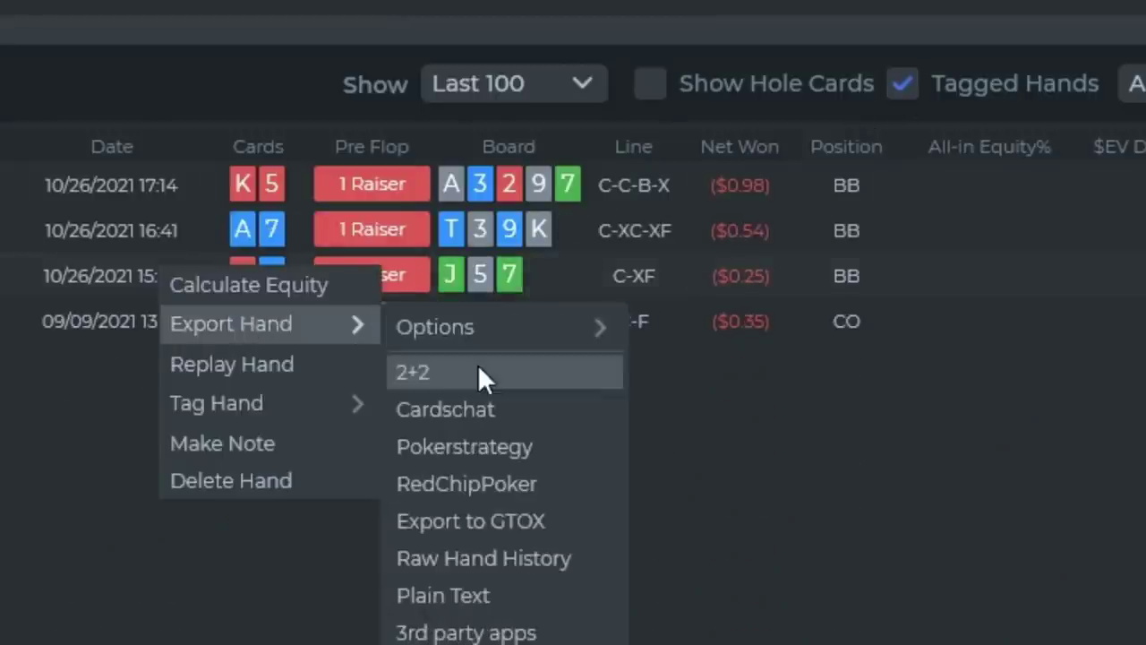
left_click(515, 520)
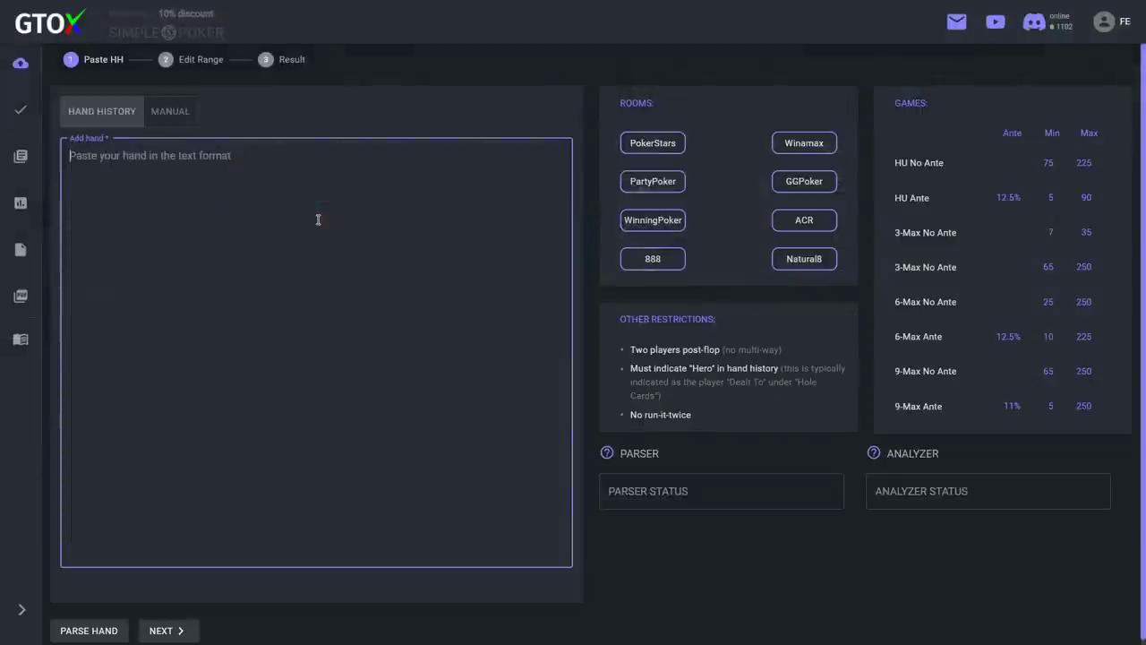
Paste the exported hand history into GTOX, parse the hand, and advance through the range stage to the result.
right_click(317, 221)
left_click(344, 307)
left_click(125, 627)
left_click(165, 630)
left_click(185, 628)
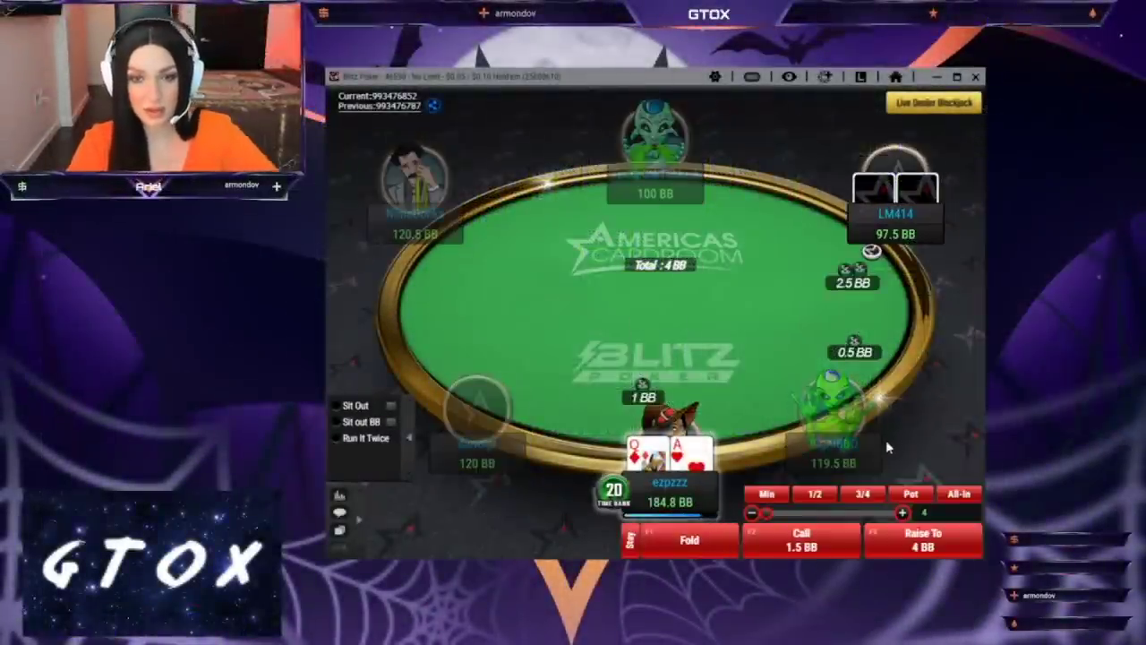
At the poker table, call 1.5 BB with ace-queen, check the J-5-7 flop, and fold to the bet.
left_click(783, 542)
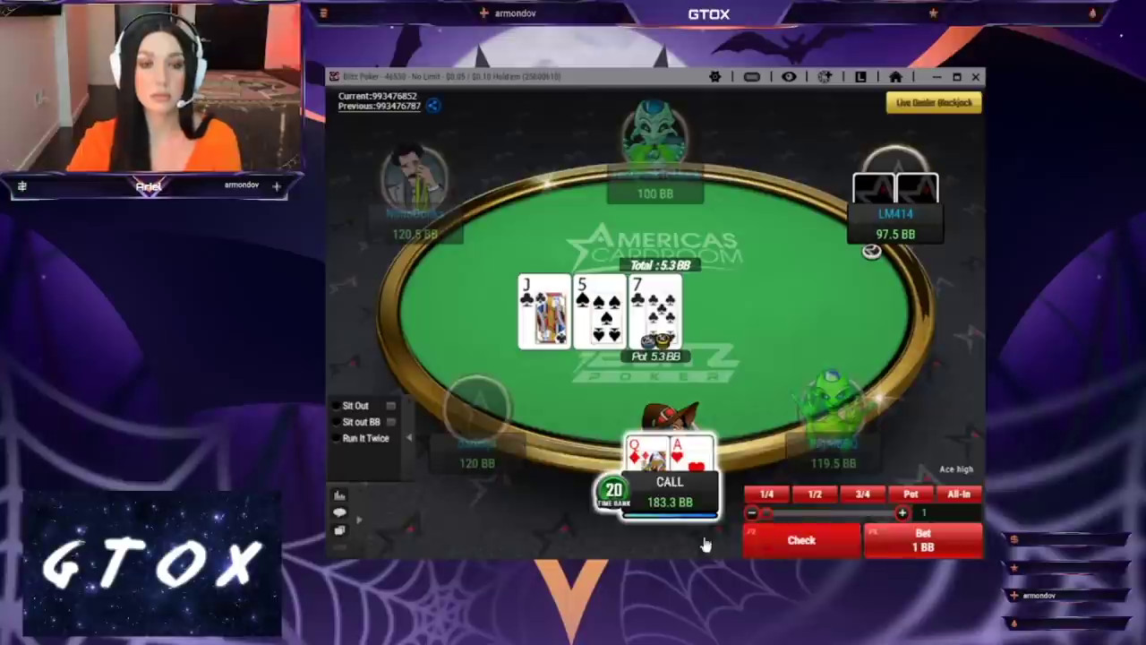
left_click(781, 538)
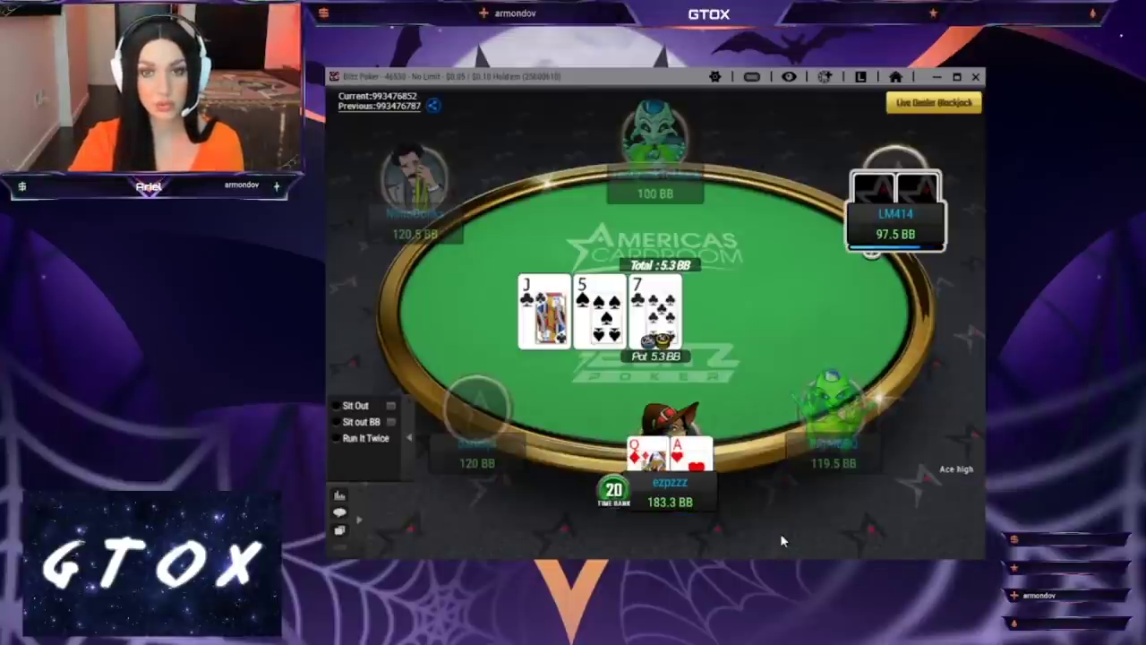
left_click(695, 546)
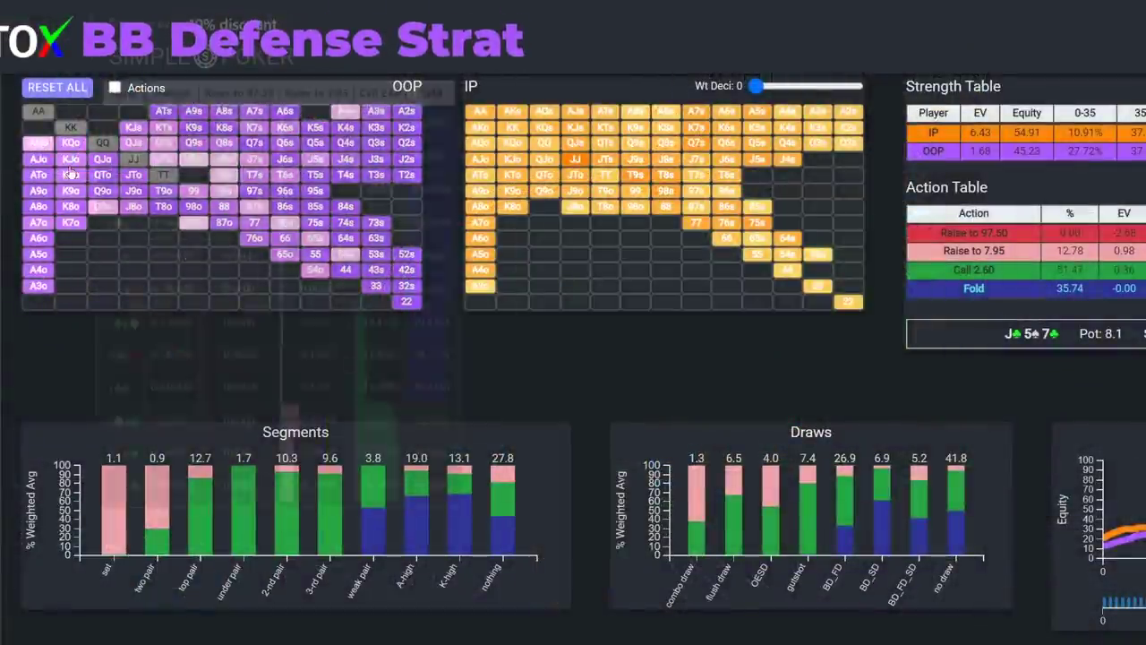
In the GTOX result, filter the OOP range to A-high and K-high hands with BD_FD and BD_FD_SD draws, and inspect AQo and KQo.
mouse_move(40, 146)
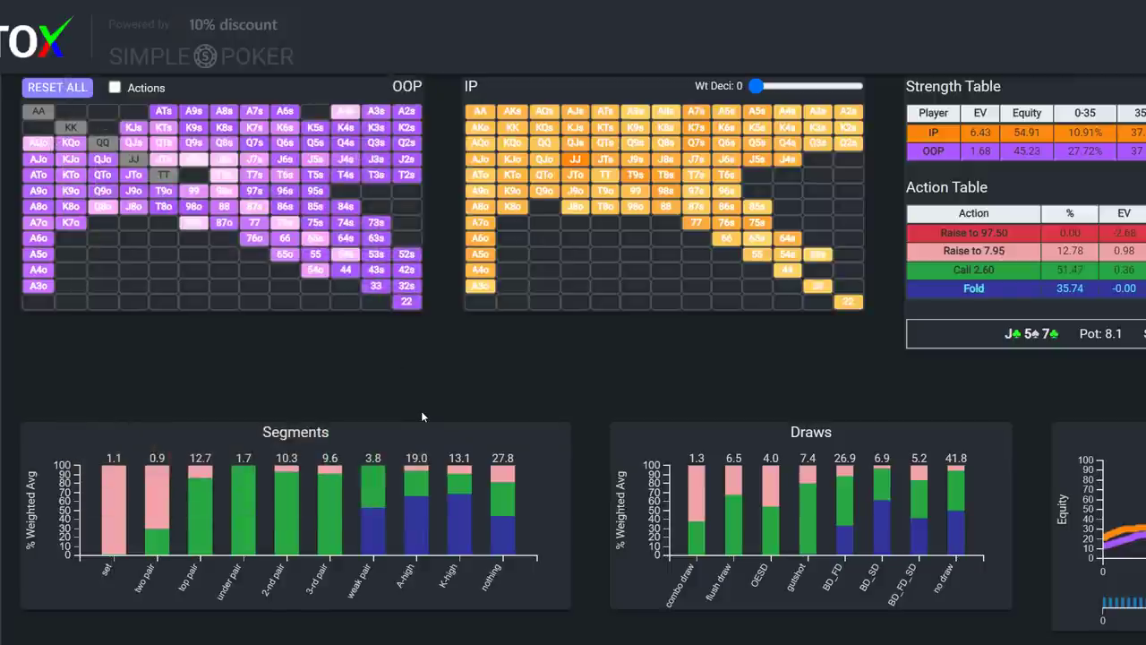
left_click(417, 507)
left_click(457, 503)
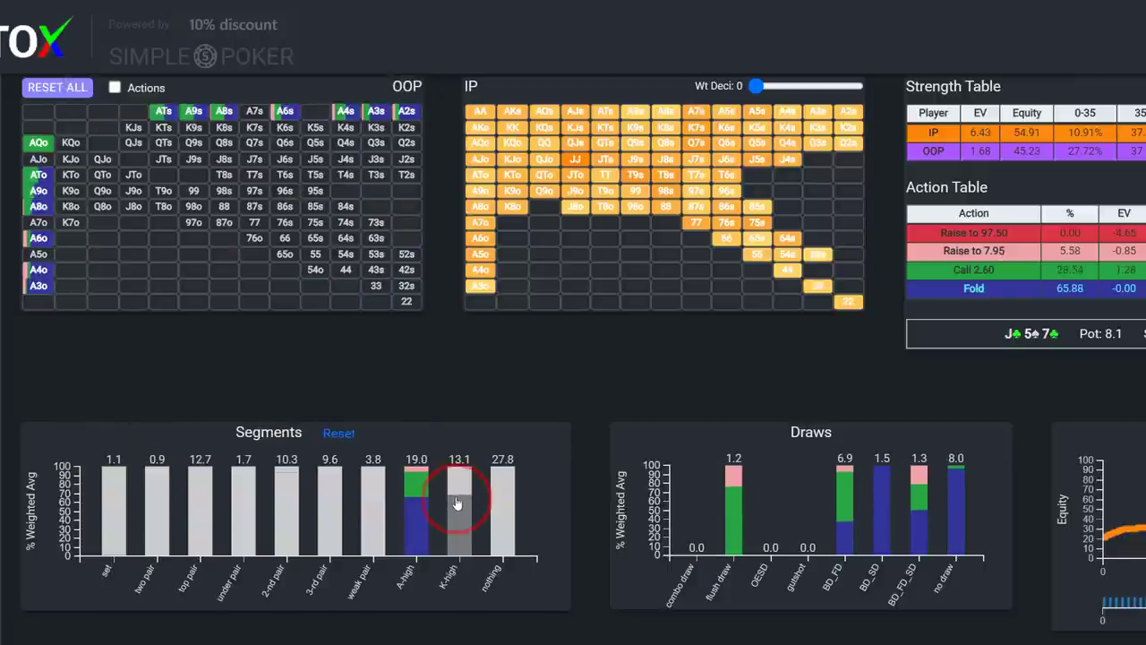
left_click(843, 499)
left_click(922, 512)
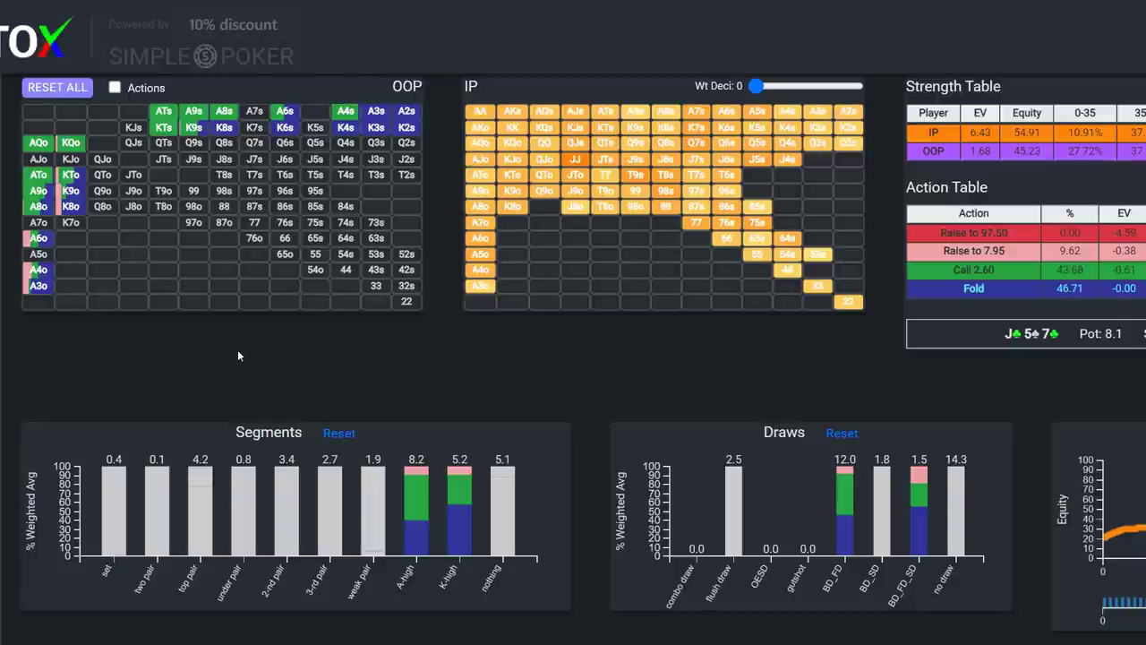
left_click(50, 148)
left_click(70, 145)
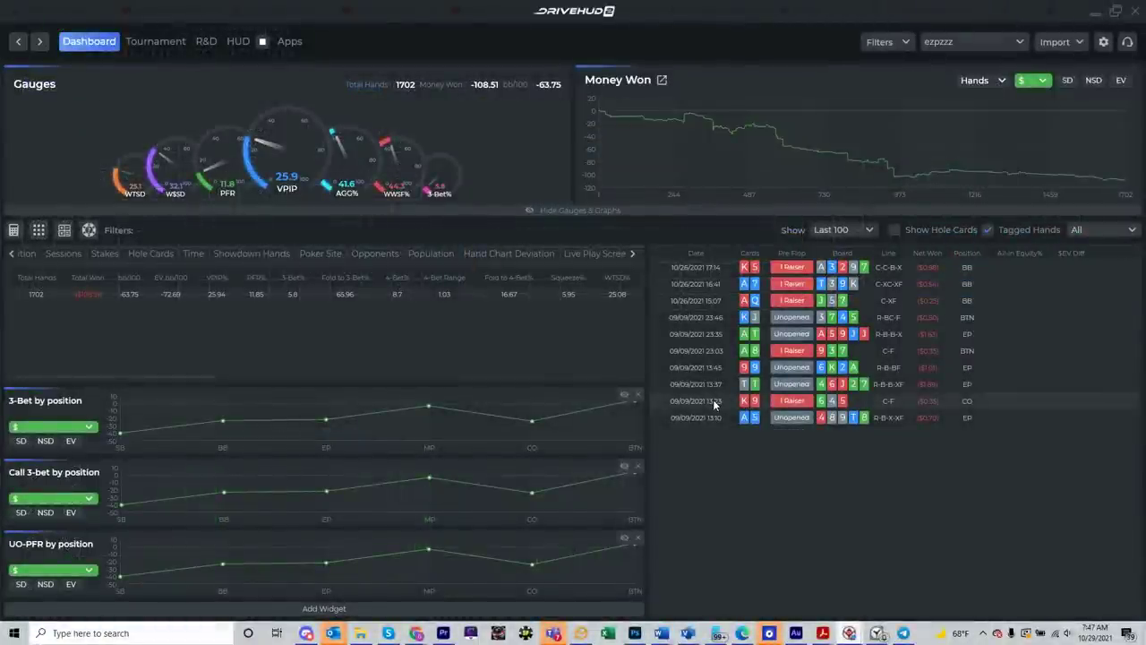
In DriveHUD 2, open the 09/09/2021 13:23 king-nine hand in the replayer and step through its actions past the flop bet.
double_click(713, 400)
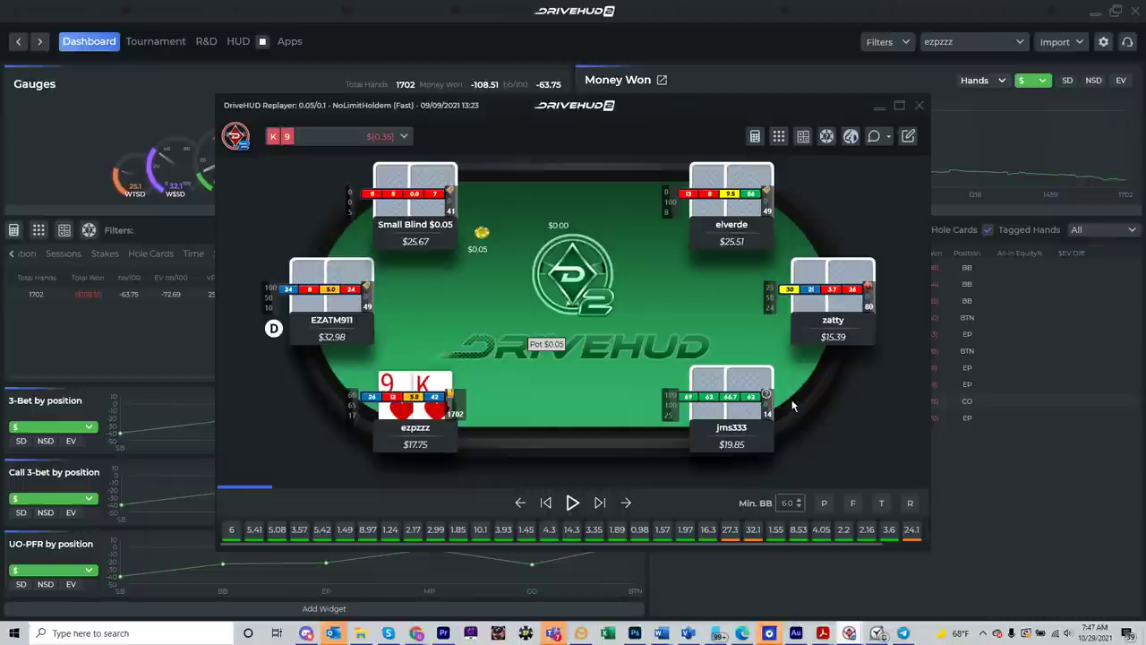
left_click(600, 502)
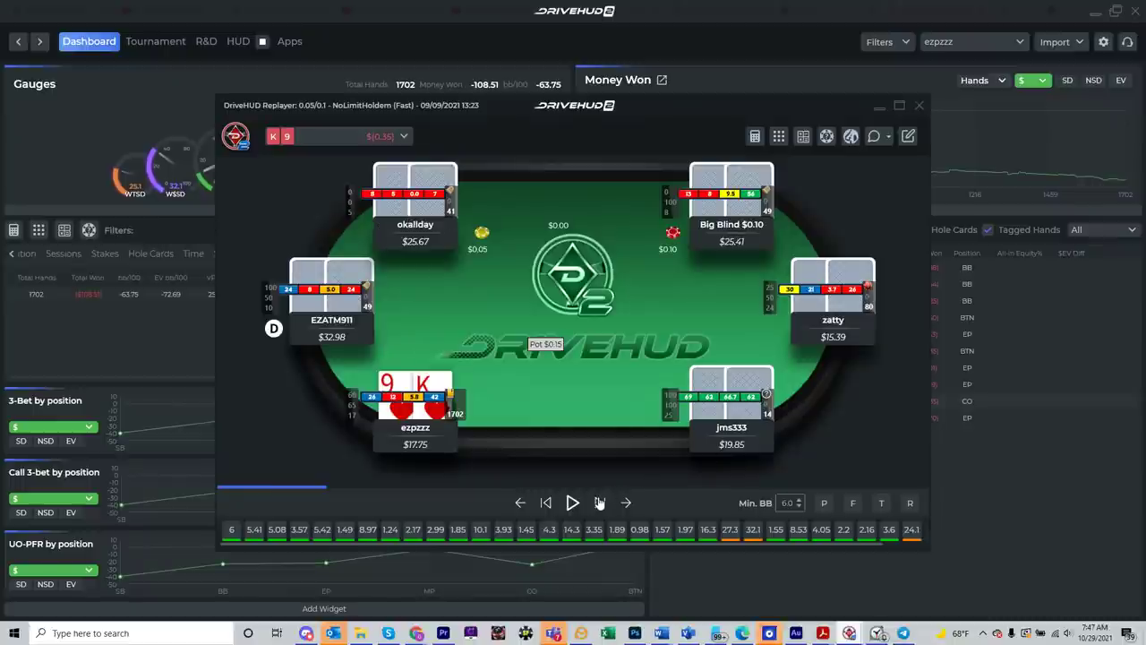
left_click(600, 503)
left_click(600, 503)
left_click(600, 503)
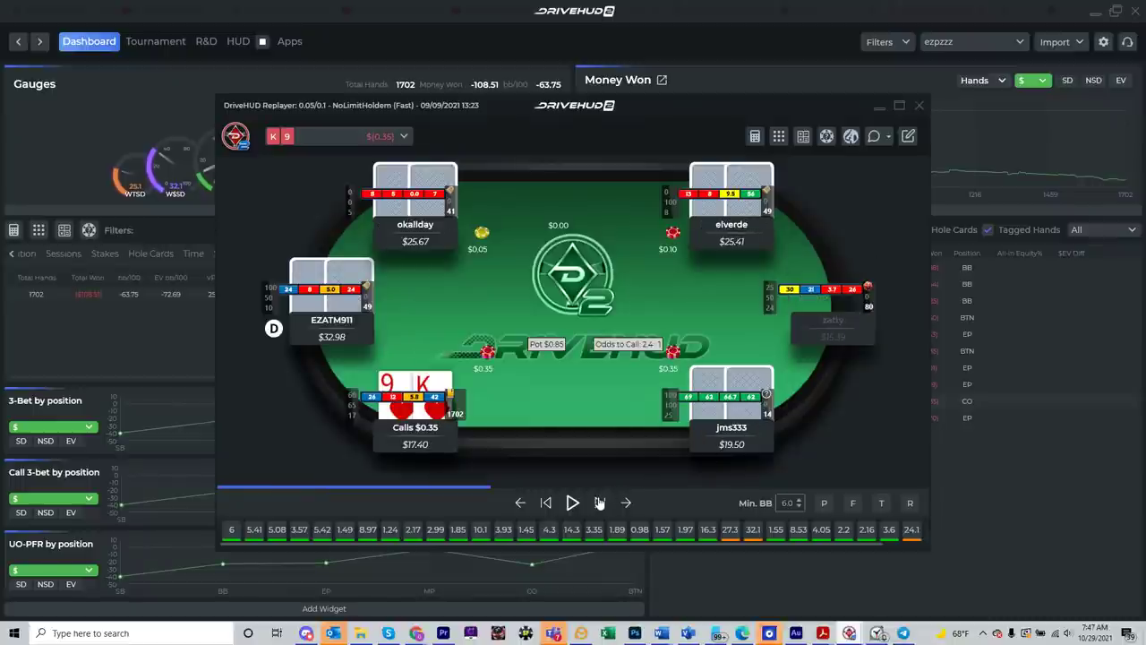
left_click(600, 502)
left_click(600, 502)
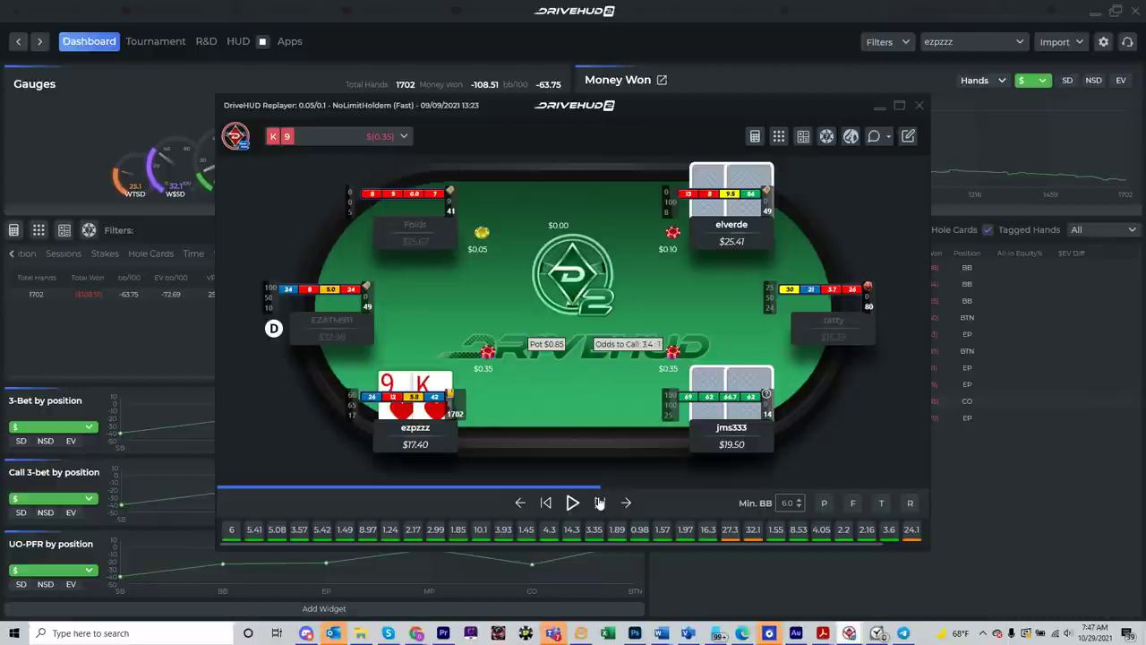
left_click(600, 502)
left_click(600, 502)
left_click(600, 502)
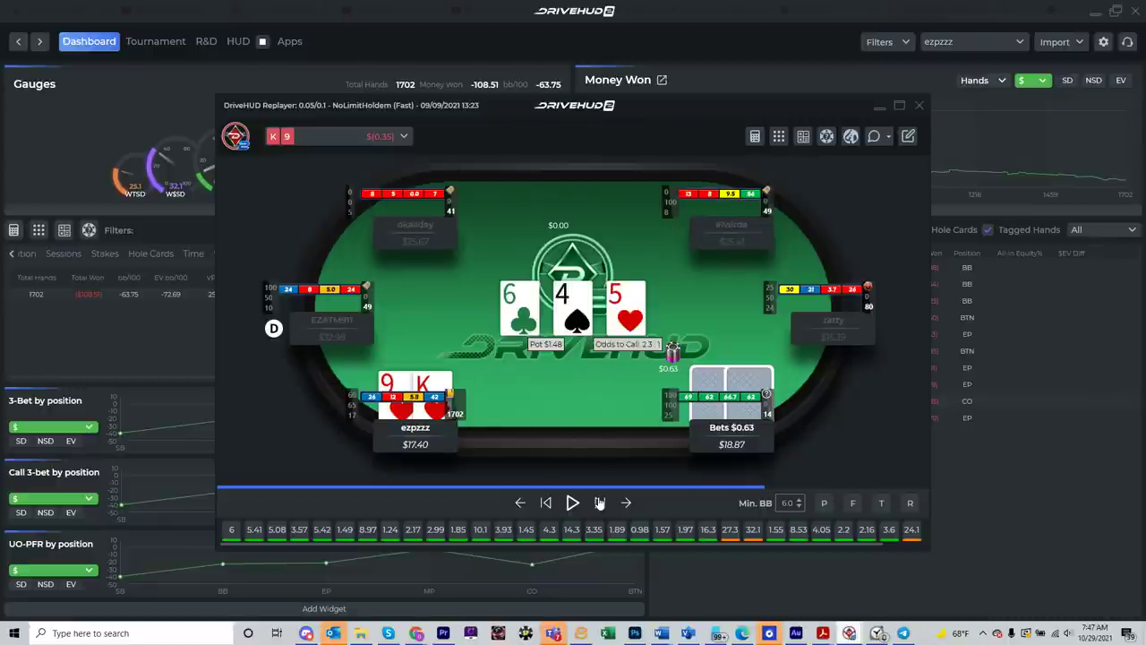
left_click(600, 502)
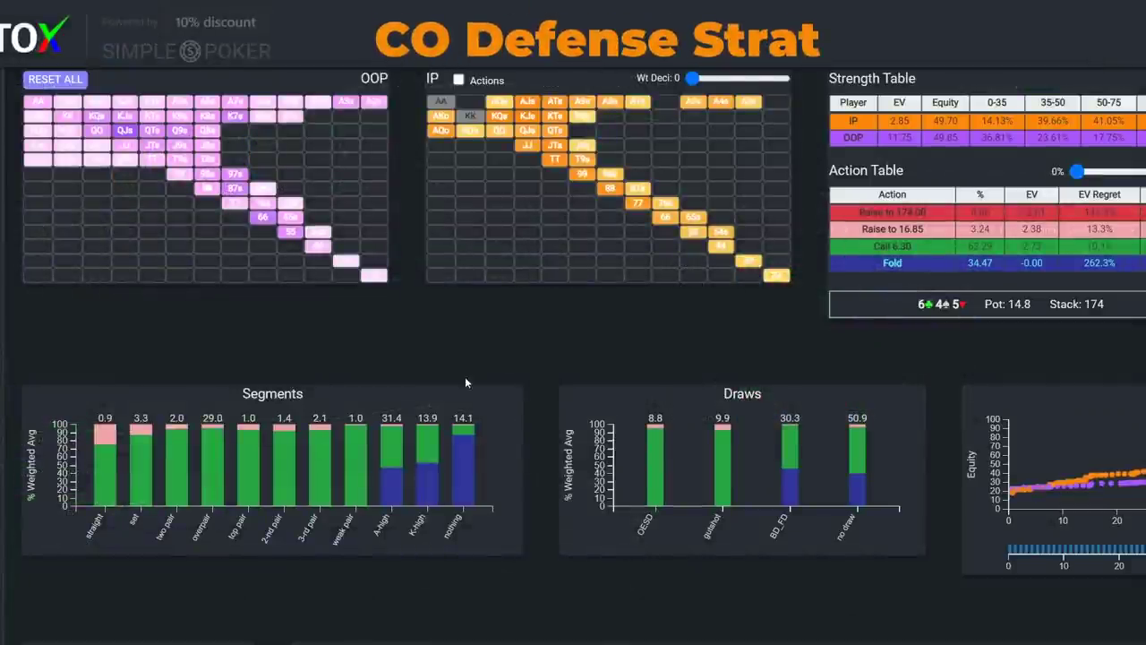
In the GTOX result for the 6-4-5 flop, filter the IP range to A-high and K-high hands with BD_FD draws.
left_click(401, 461)
left_click(428, 462)
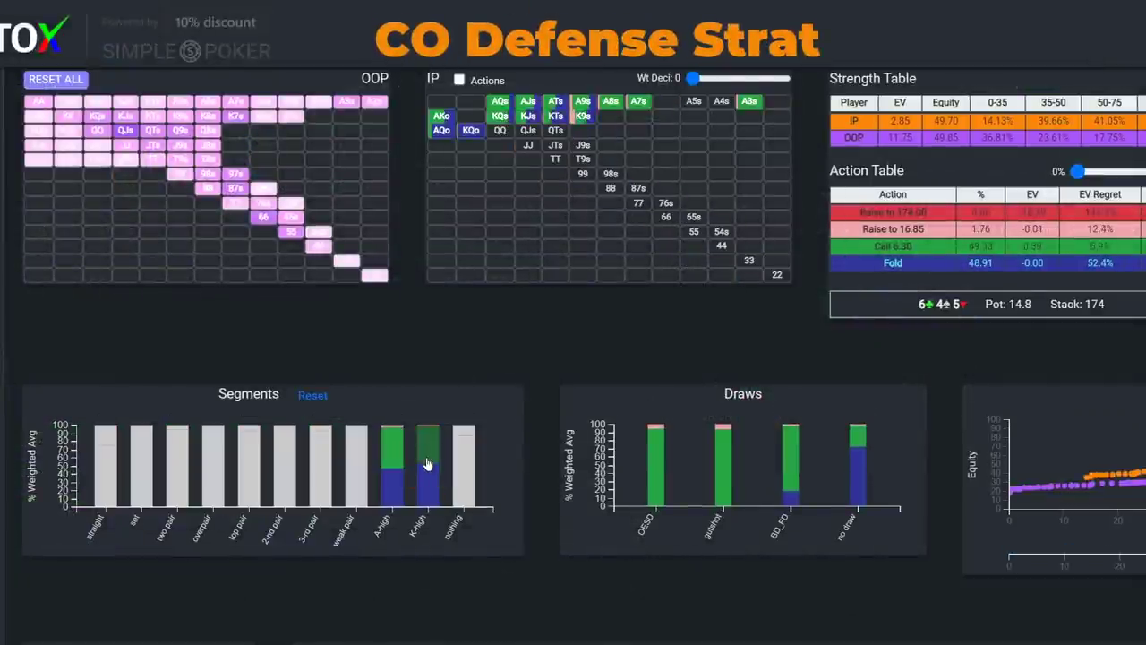
left_click(793, 462)
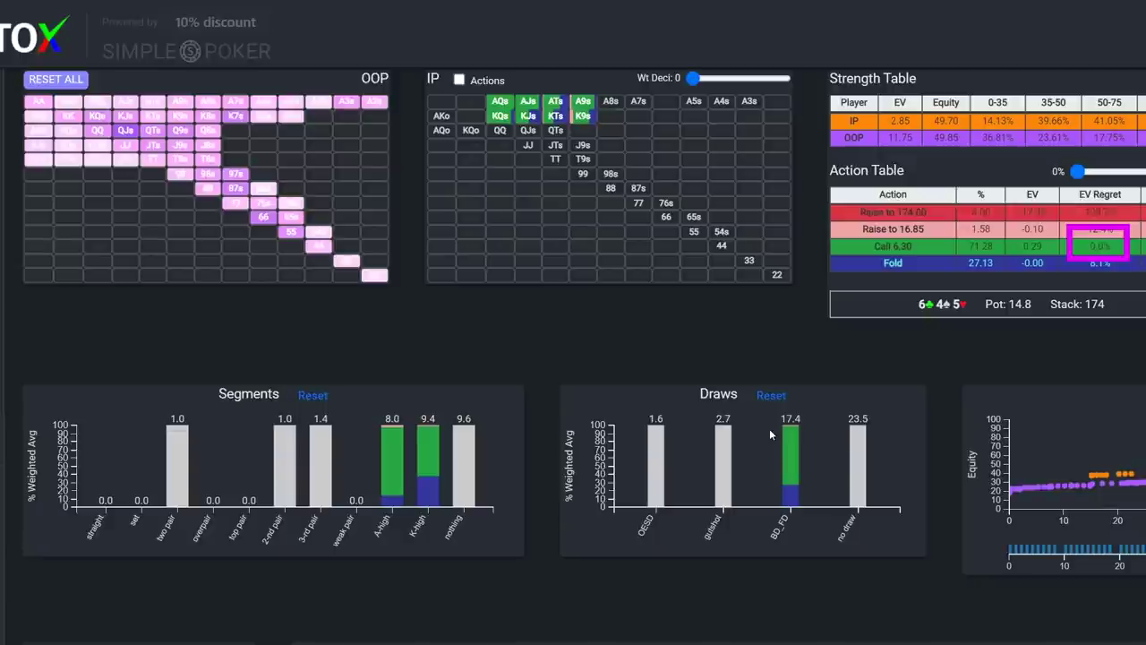
Inspect the K9s hand in the filtered IP range on the 6-4-5 flop.
mouse_move(588, 121)
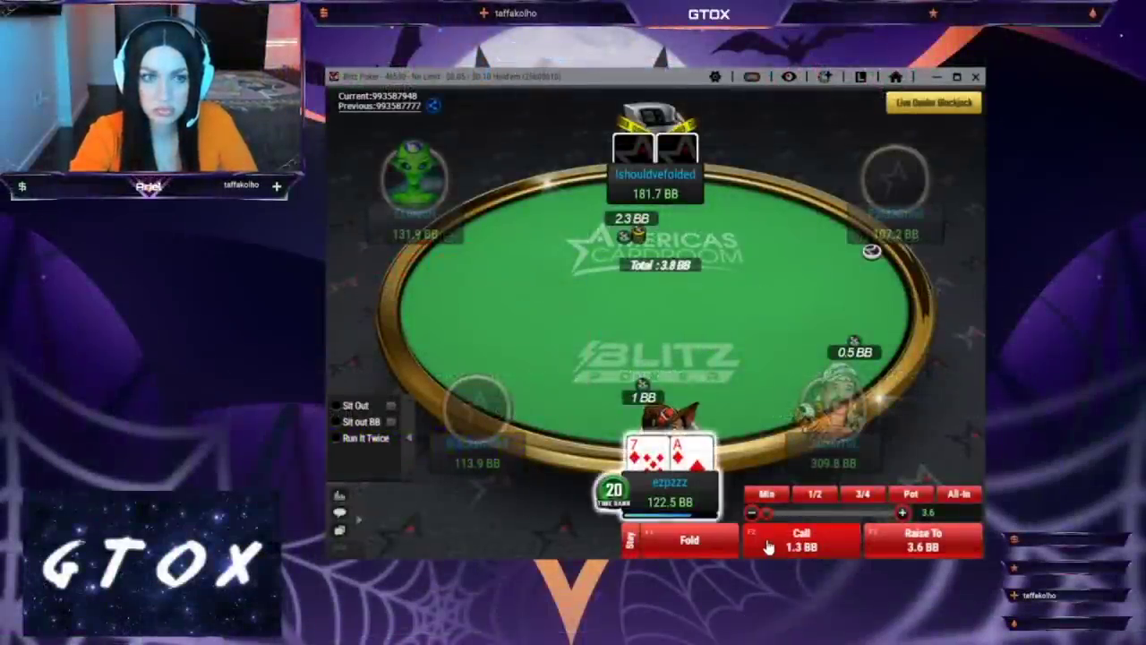
At the poker table, call 1.3 BB with ace-seven of diamonds, check the 10-3-9 flop, and call the 3.1 BB bet.
left_click(767, 542)
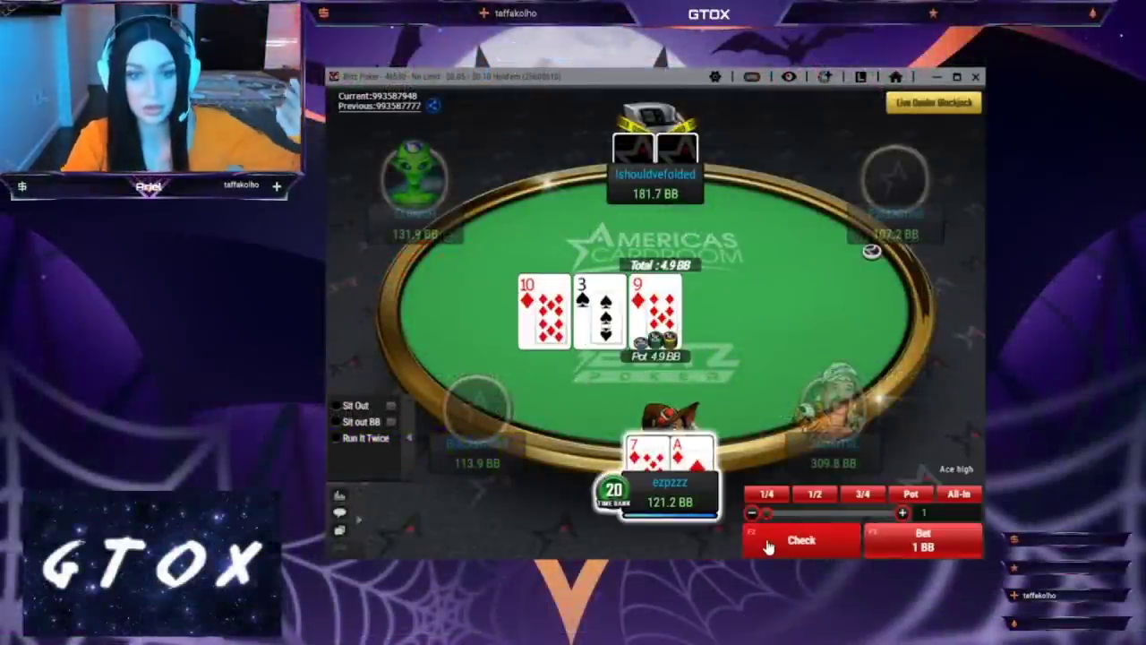
left_click(781, 546)
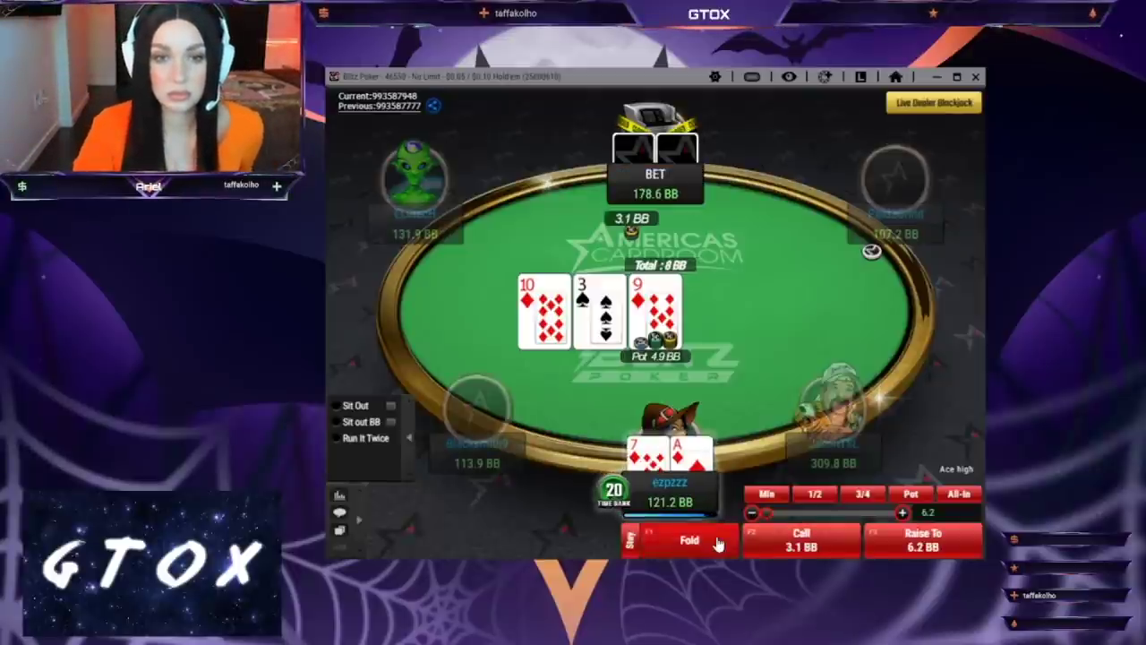
left_click(772, 543)
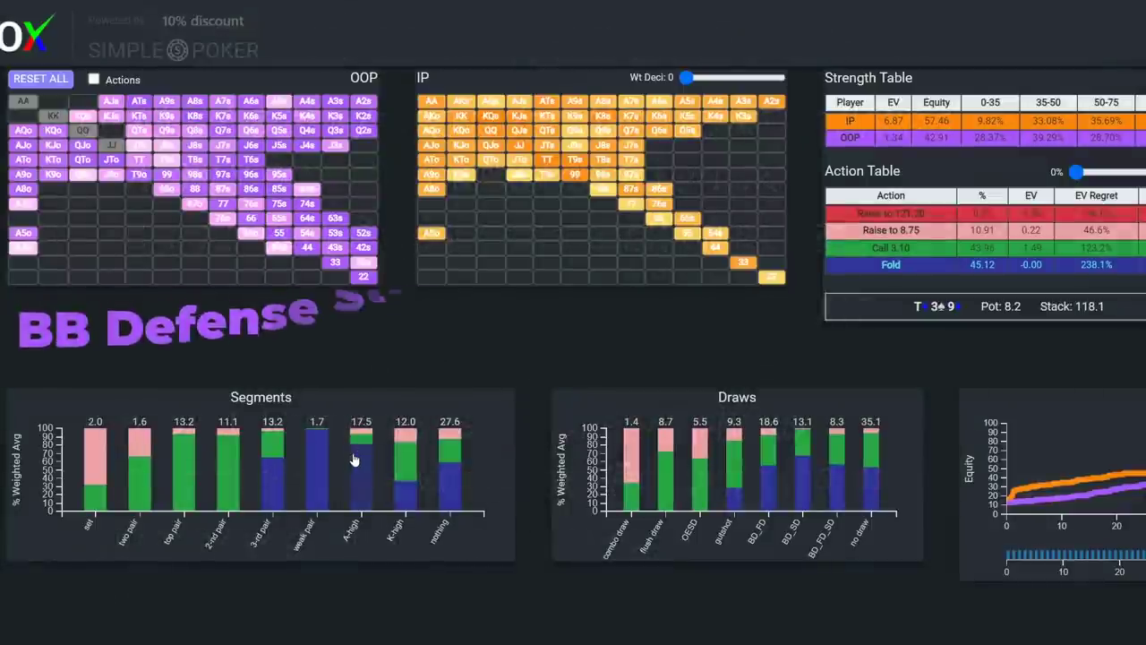
In the GTOX result for the T-3-9 flop, filter the OOP range to A-high, K-high and nothing hands with combo and flush draws.
left_click(358, 461)
left_click(405, 468)
left_click(450, 467)
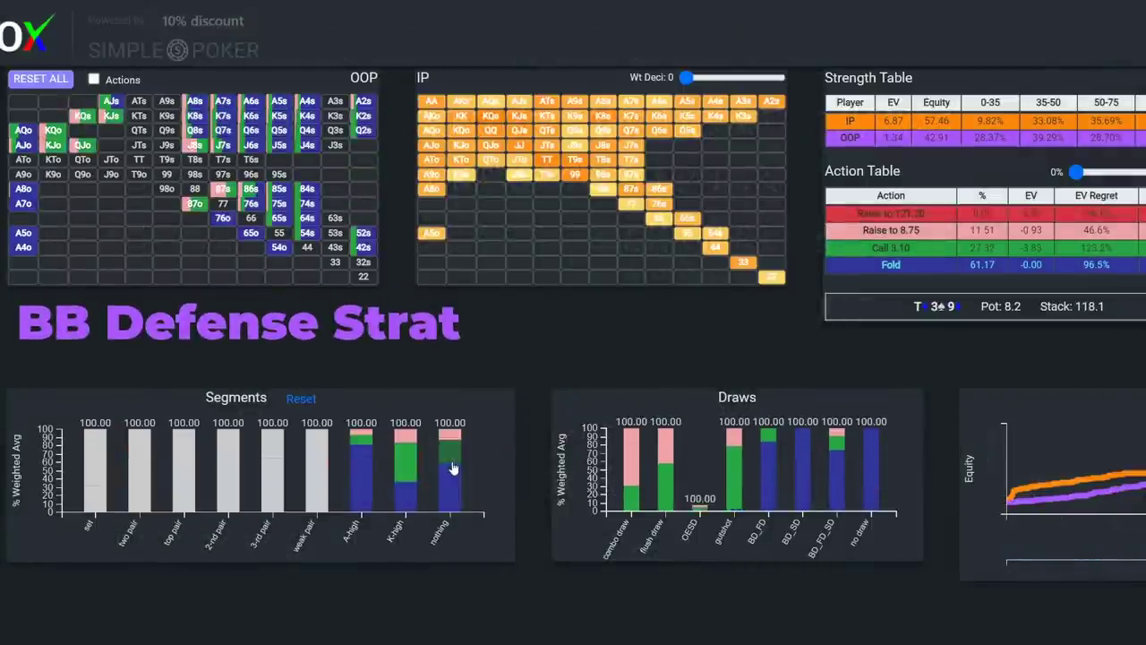
left_click(638, 460)
left_click(662, 461)
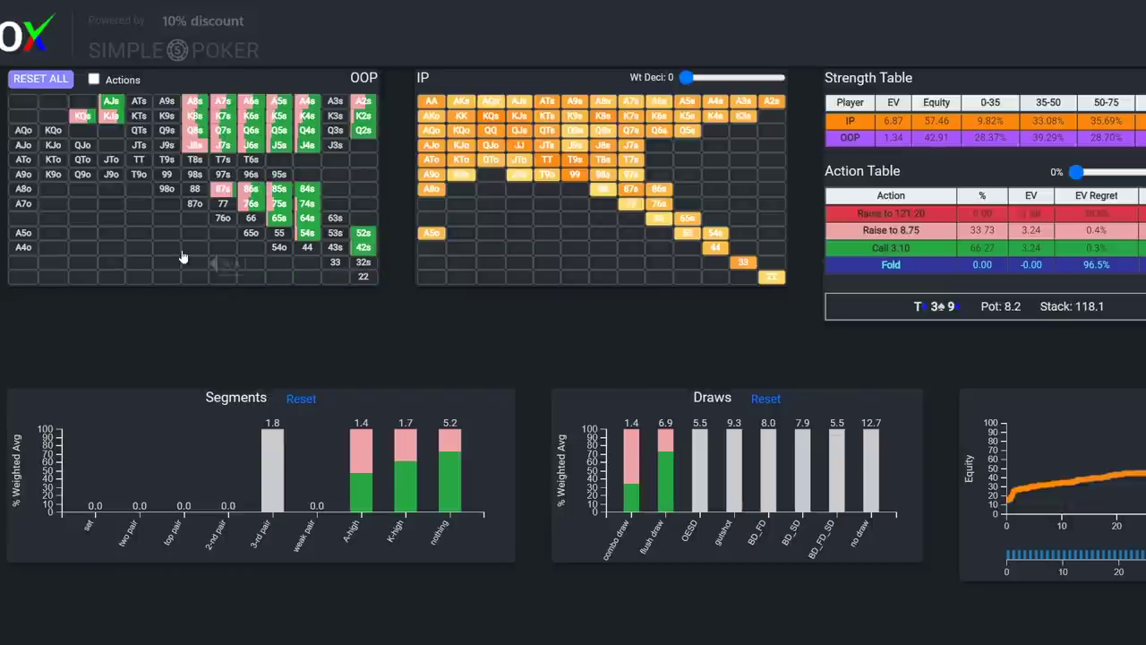
Inspect the raise and call frequencies of the suited flush-draw hands in the OOP range, including A6s, Q2s and 42s.
mouse_move(112, 105)
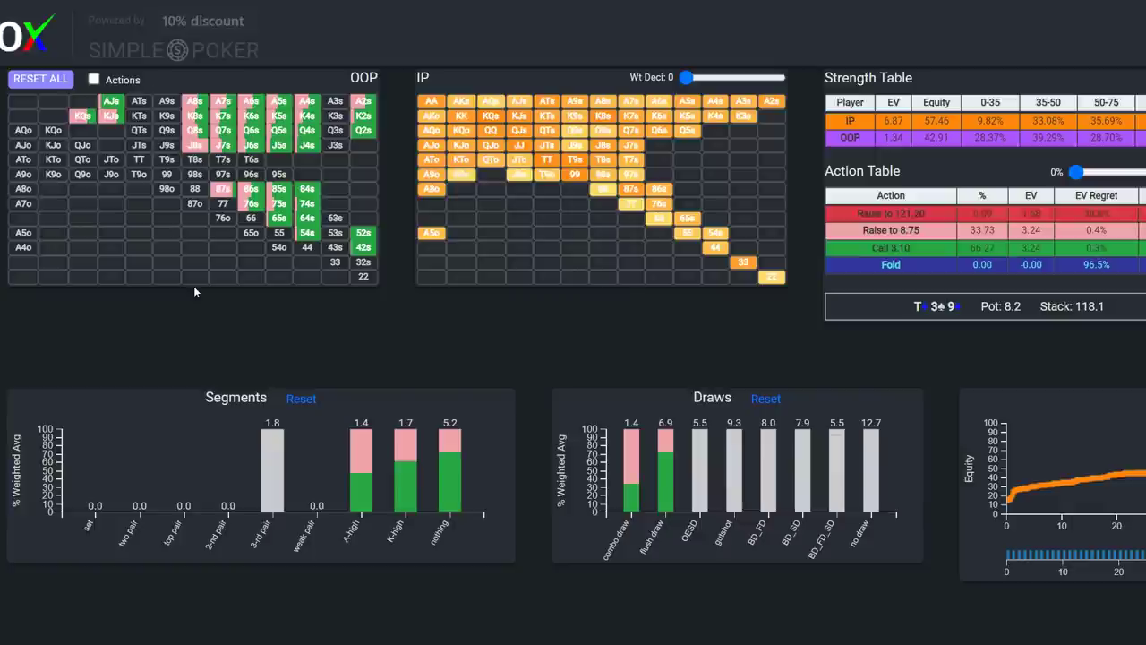
mouse_move(257, 206)
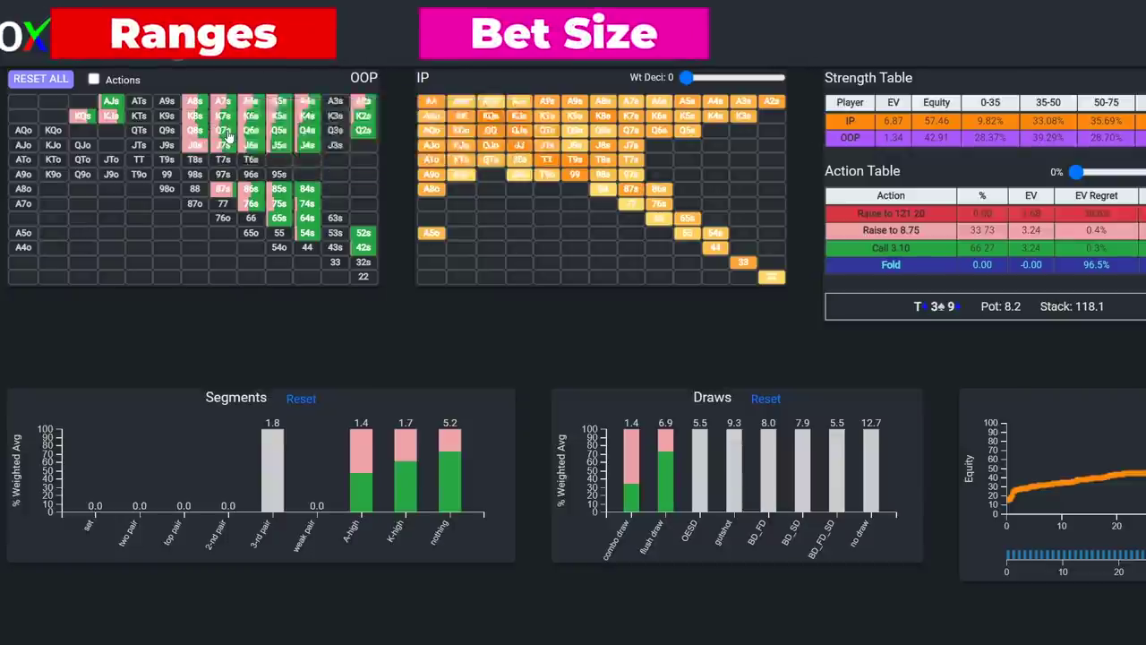
mouse_move(251, 136)
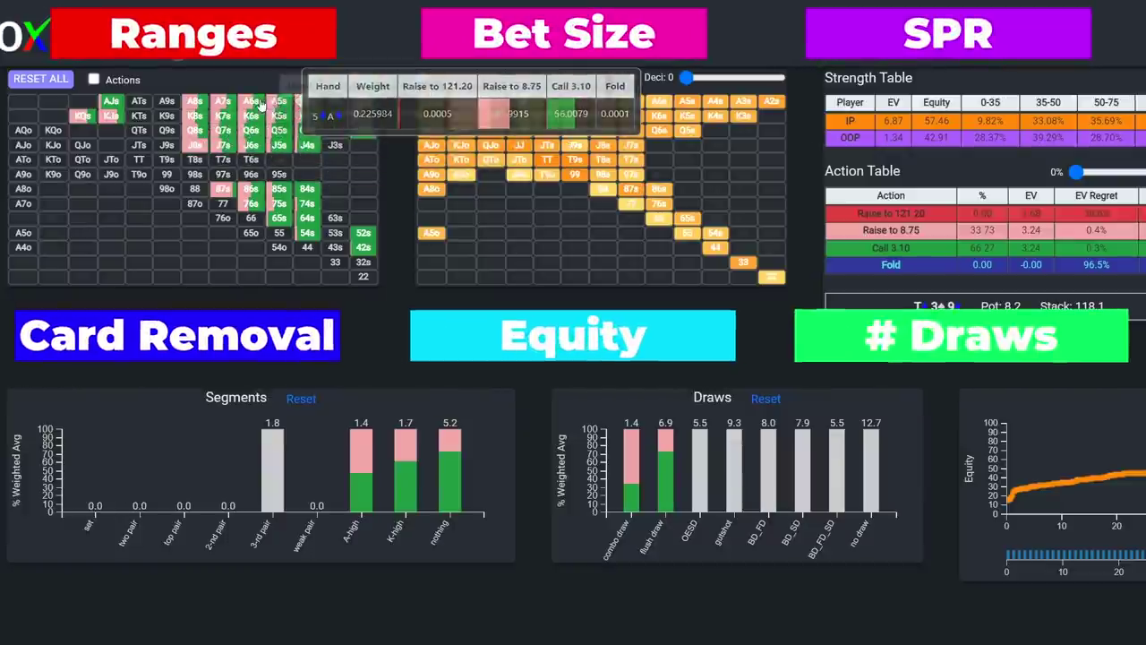
mouse_move(212, 106)
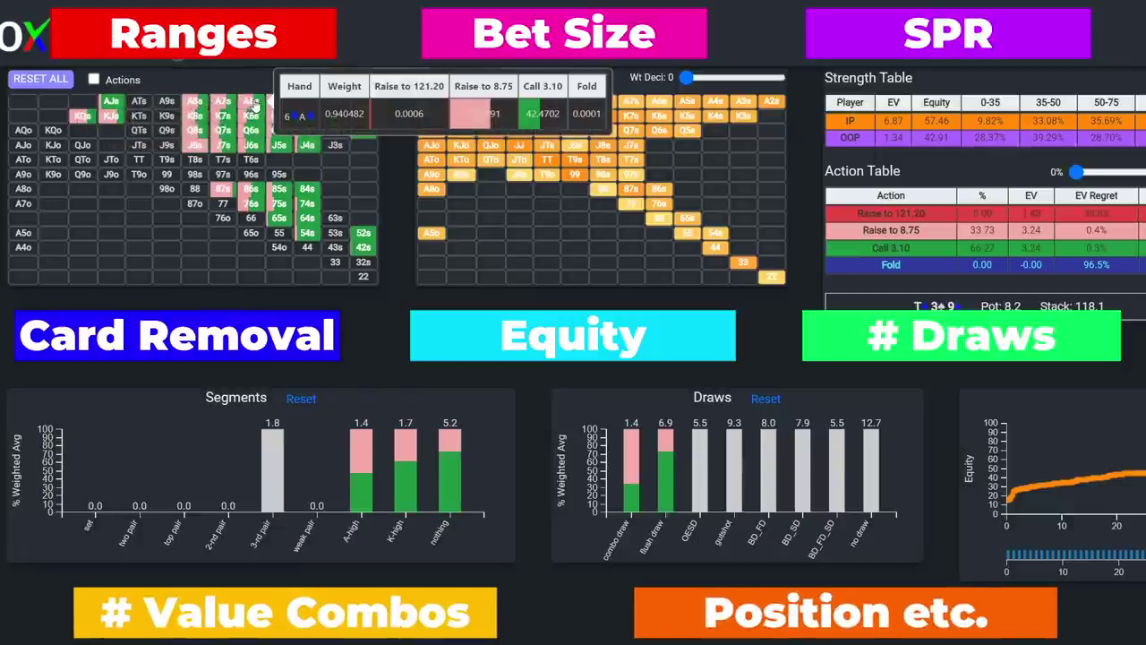
mouse_move(298, 104)
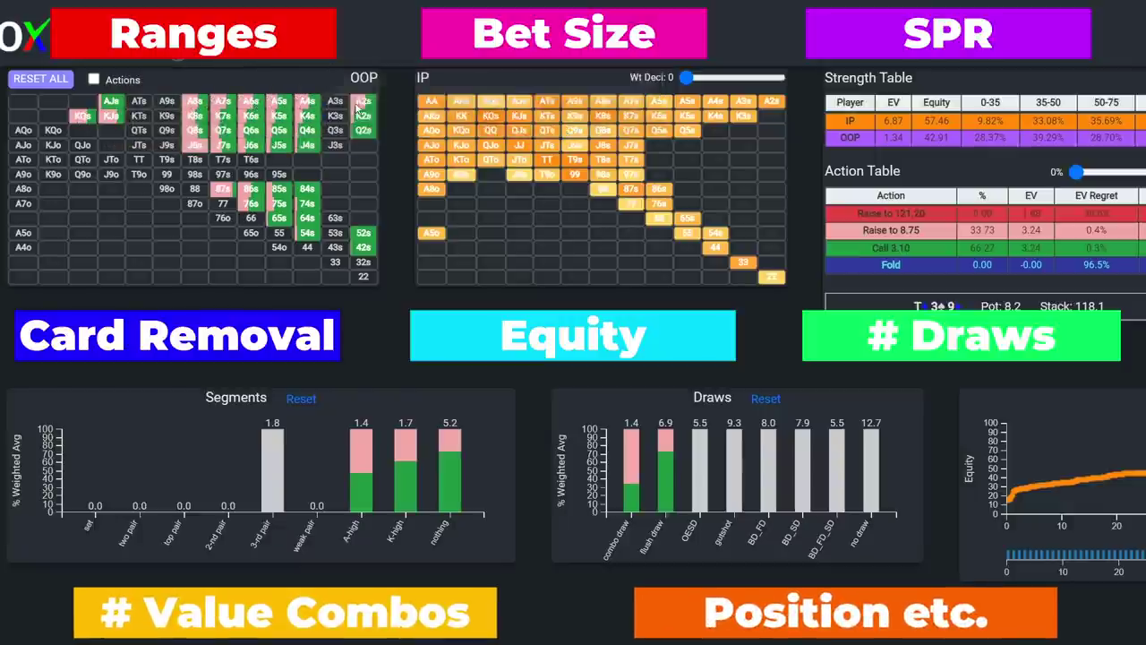
mouse_move(363, 118)
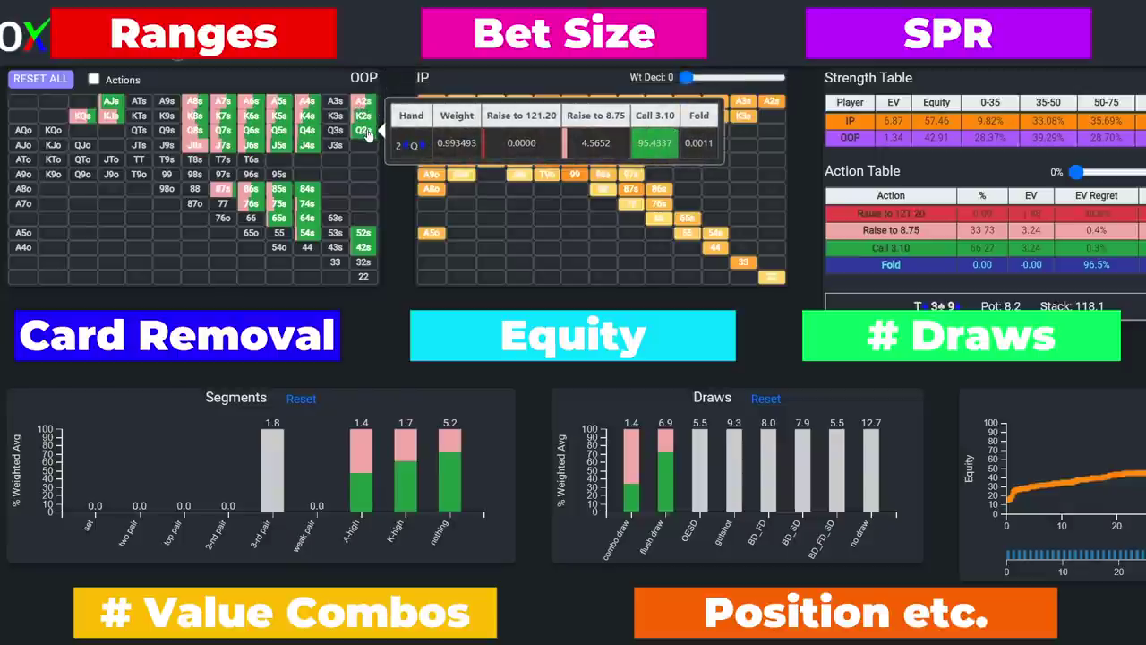
mouse_move(365, 238)
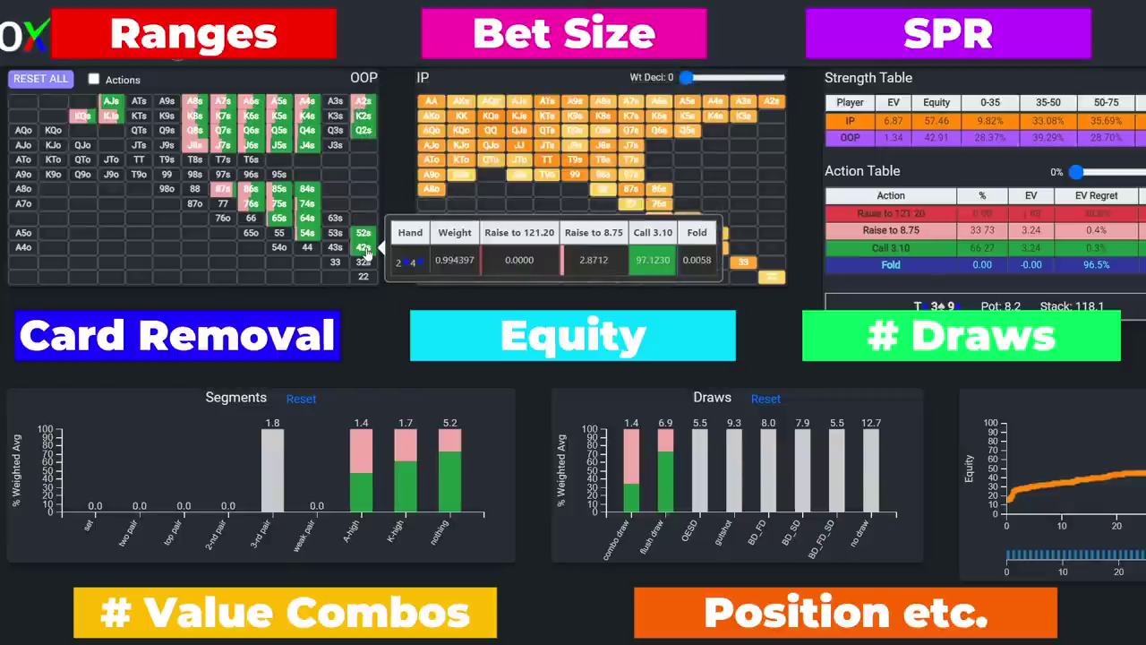
mouse_move(315, 234)
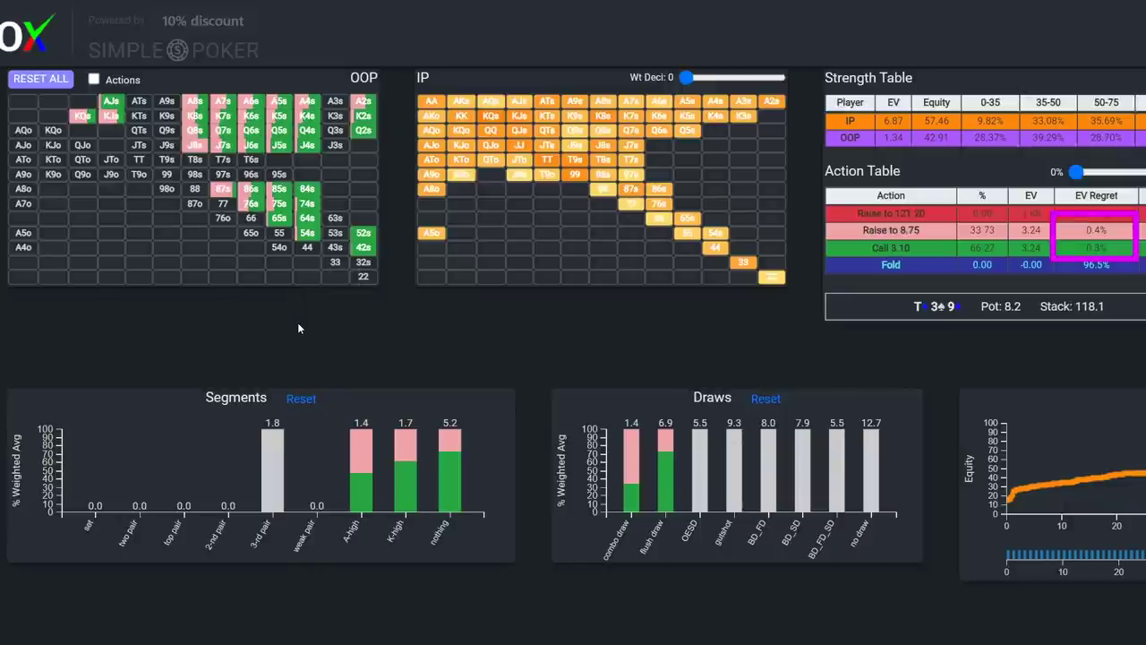
Add OESD to the draws filter and inspect the open-ended straight draw hands in the OOP range.
left_click(703, 452)
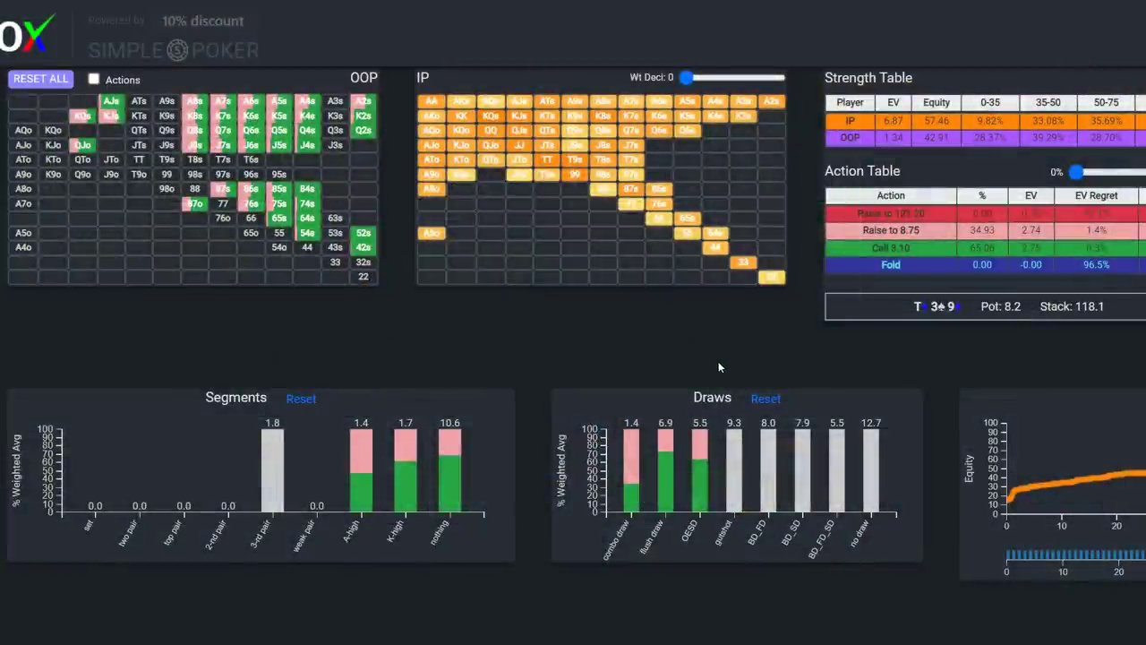
mouse_move(314, 228)
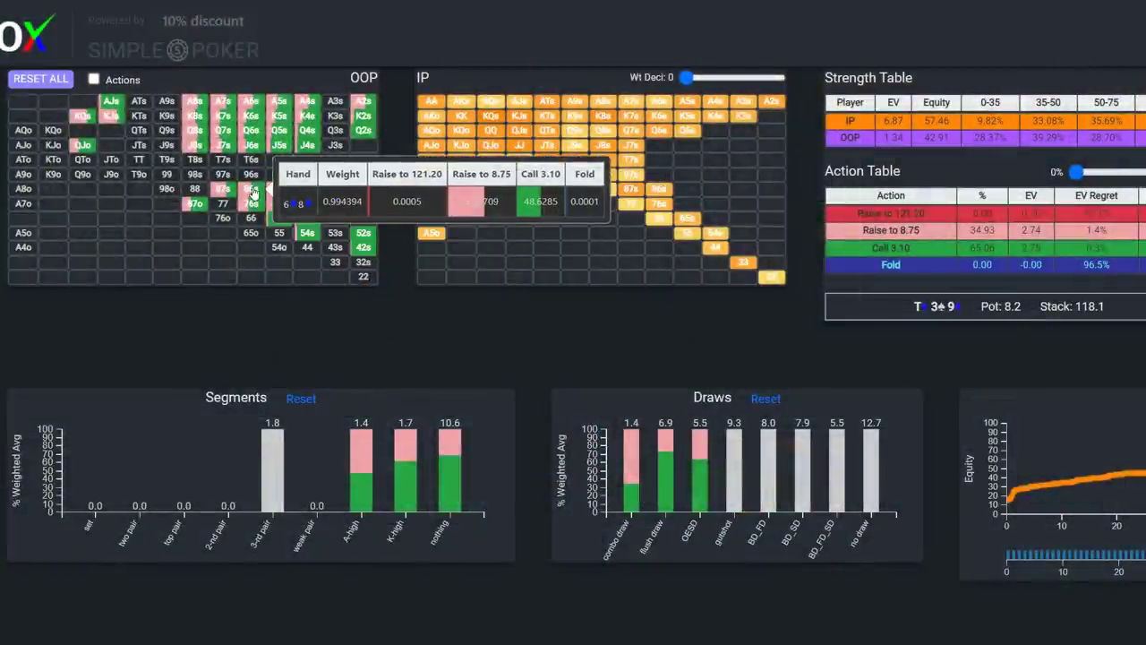
mouse_move(206, 204)
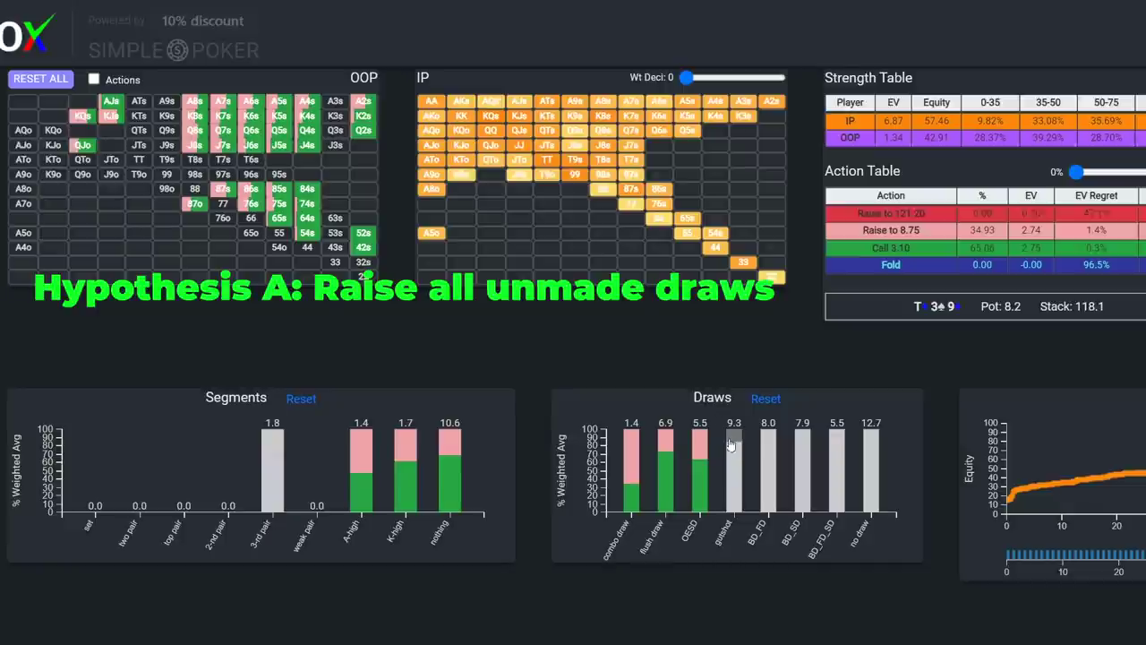
Add gutshots to the draws filter and inspect OOP hands such as KQo, AJs, A7s and Q6s.
left_click(734, 448)
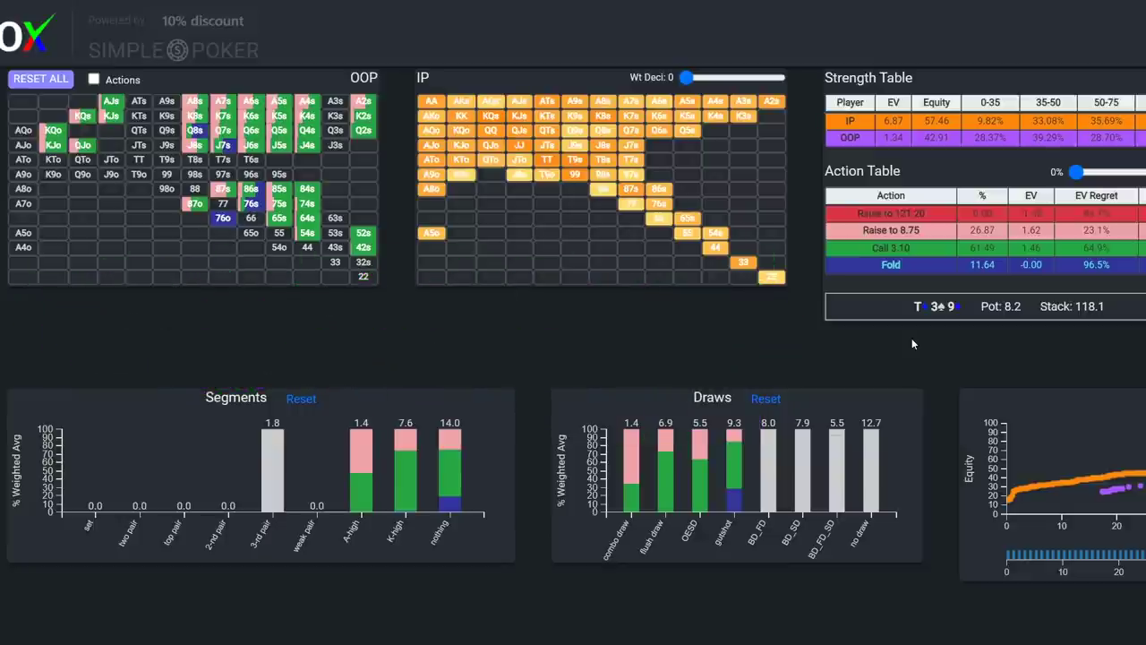
mouse_move(82, 155)
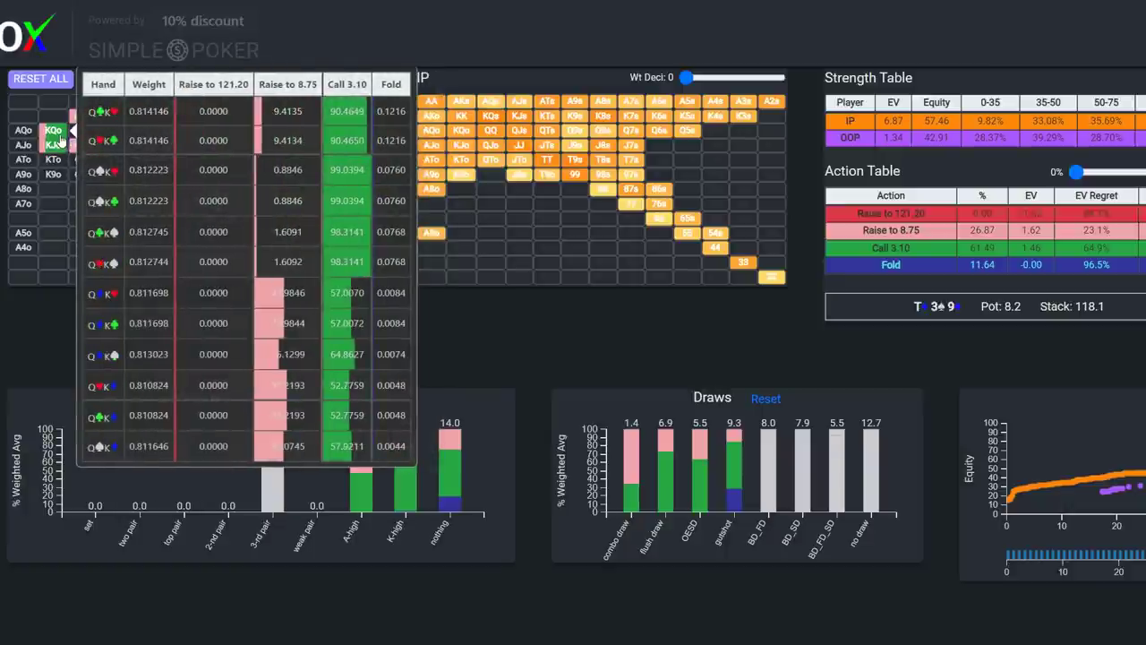
mouse_move(81, 121)
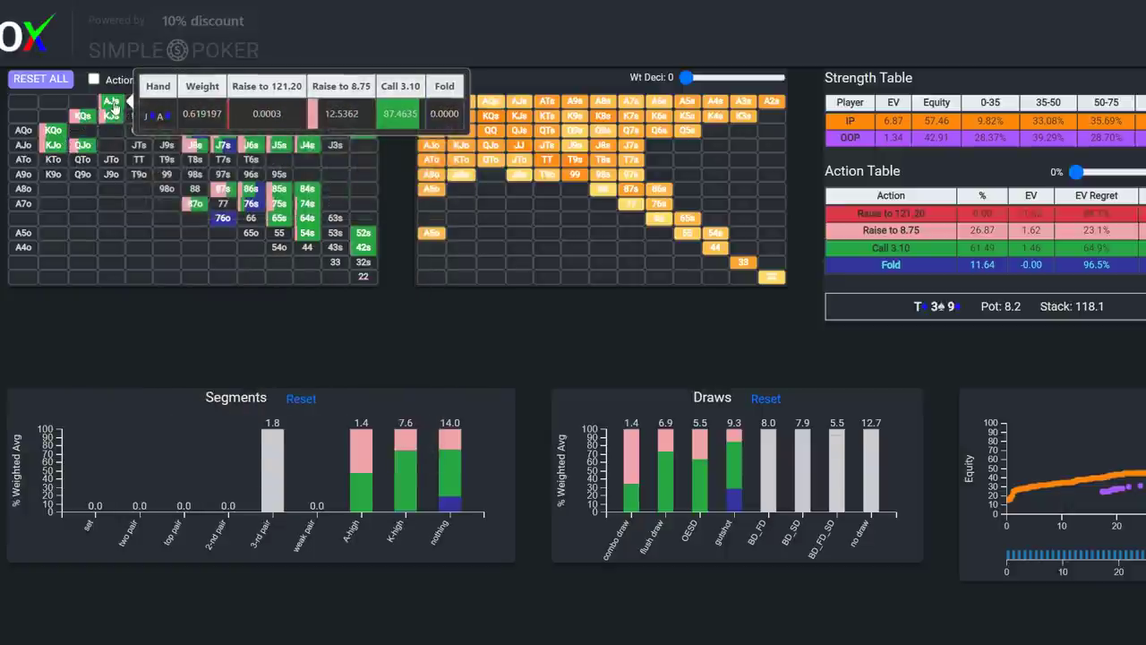
mouse_move(219, 105)
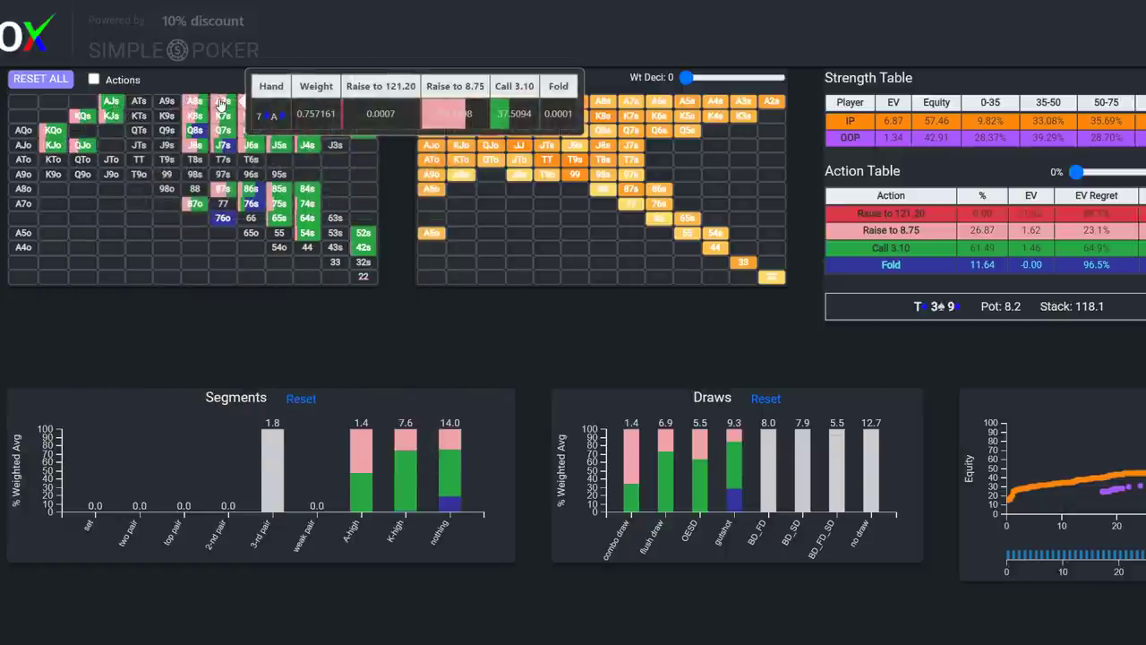
mouse_move(283, 105)
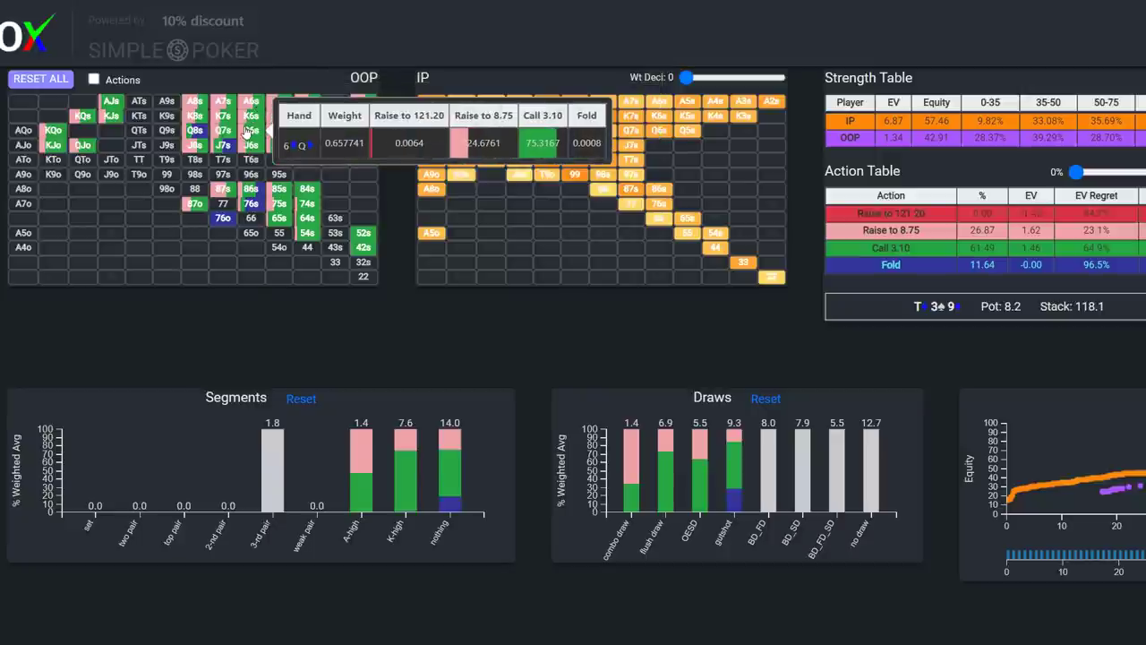
Reset the segment and draw filters, restrict the OOP range to sets and two pair, and inspect those hands.
left_click(300, 400)
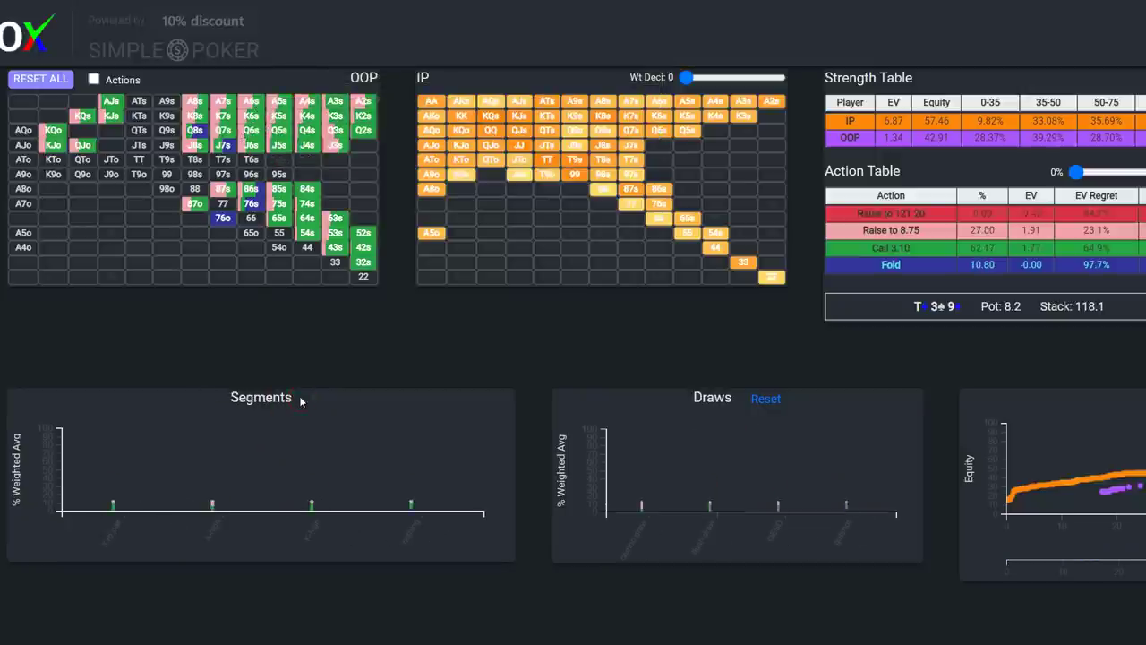
left_click(763, 399)
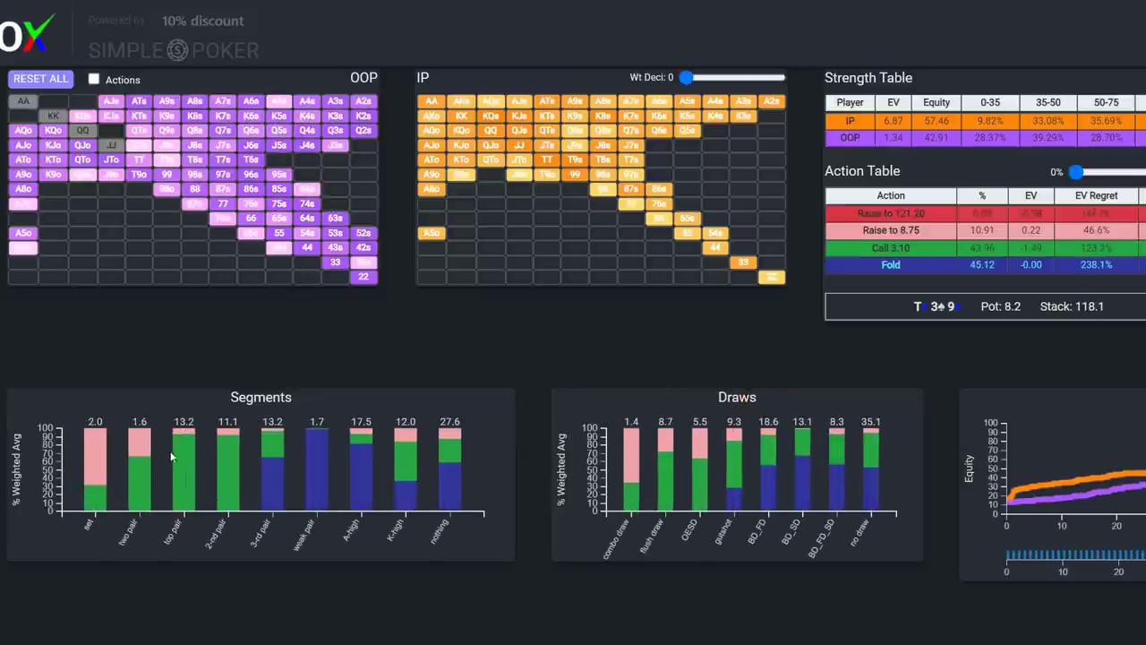
left_click(102, 470)
left_click(139, 471)
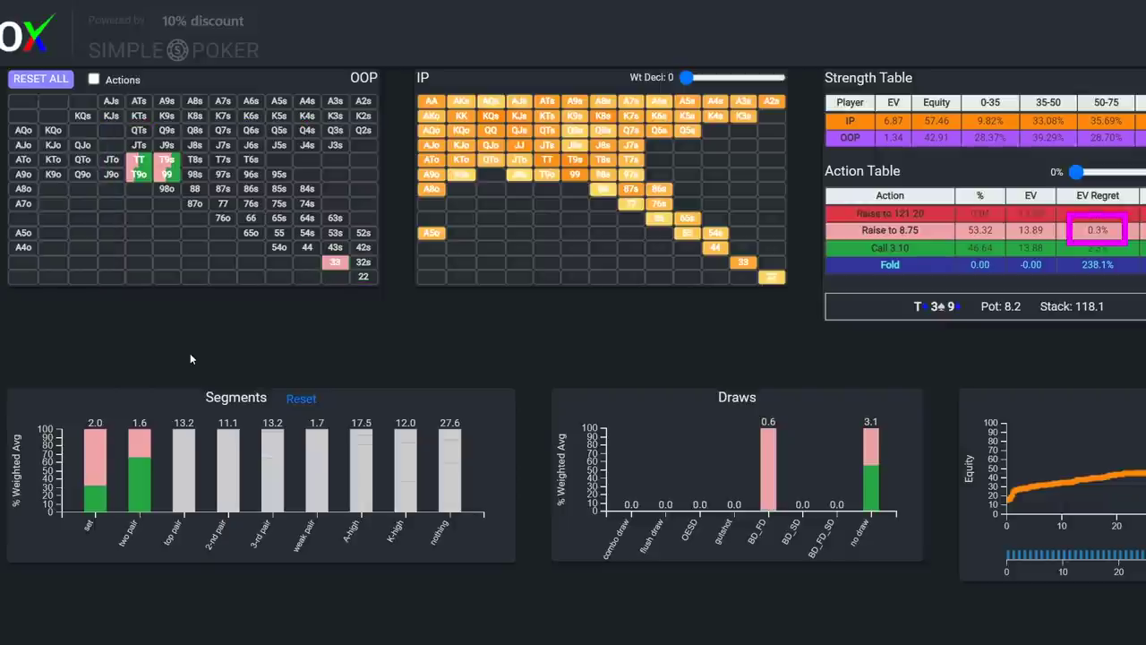
mouse_move(167, 171)
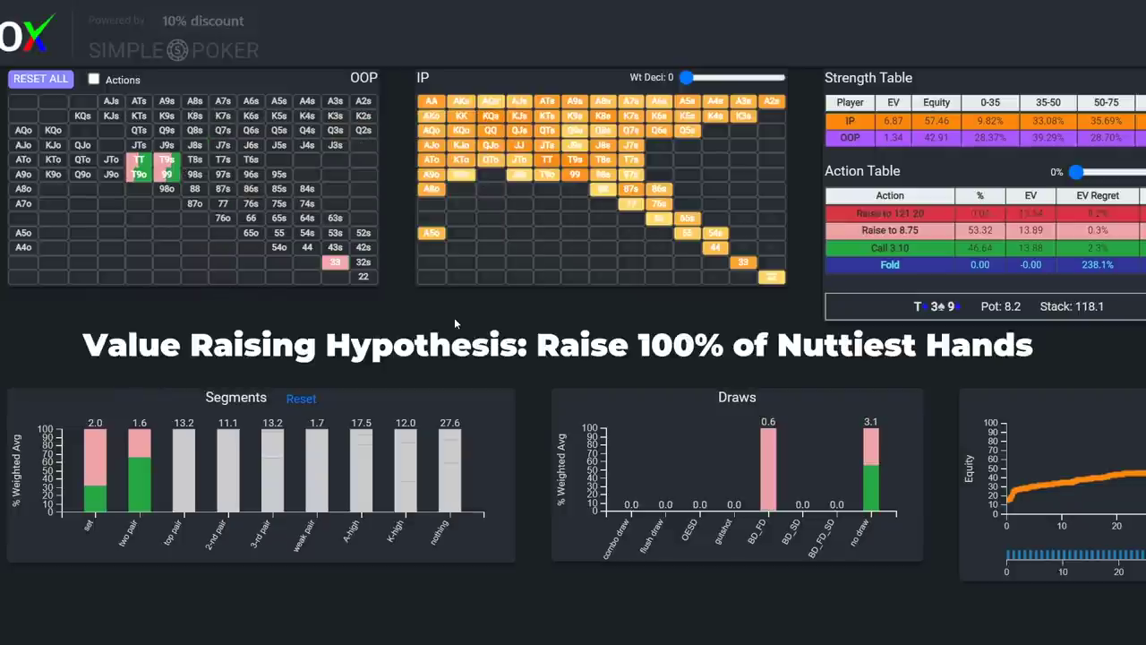
mouse_move(346, 272)
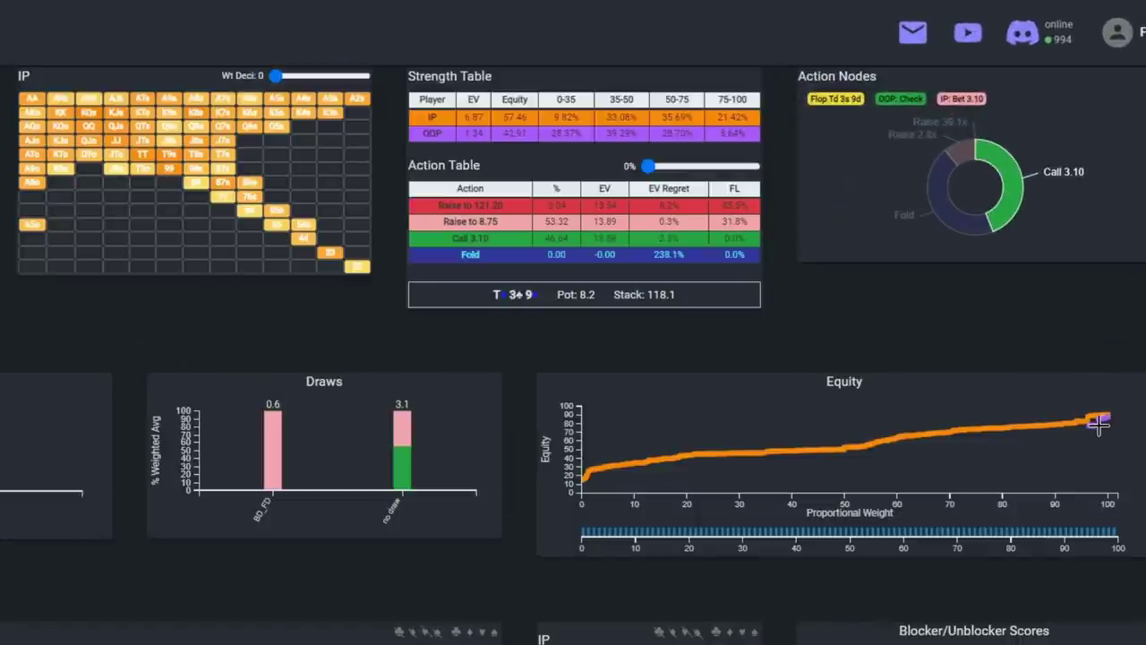
On the Equity graph, select hands below about 80% equity from about 30 to 98 proportional weight, and inspect the matching IP hands.
mouse_move(1098, 425)
left_mouse_down()
mouse_move(794, 480)
mouse_move(534, 493)
left_mouse_up()
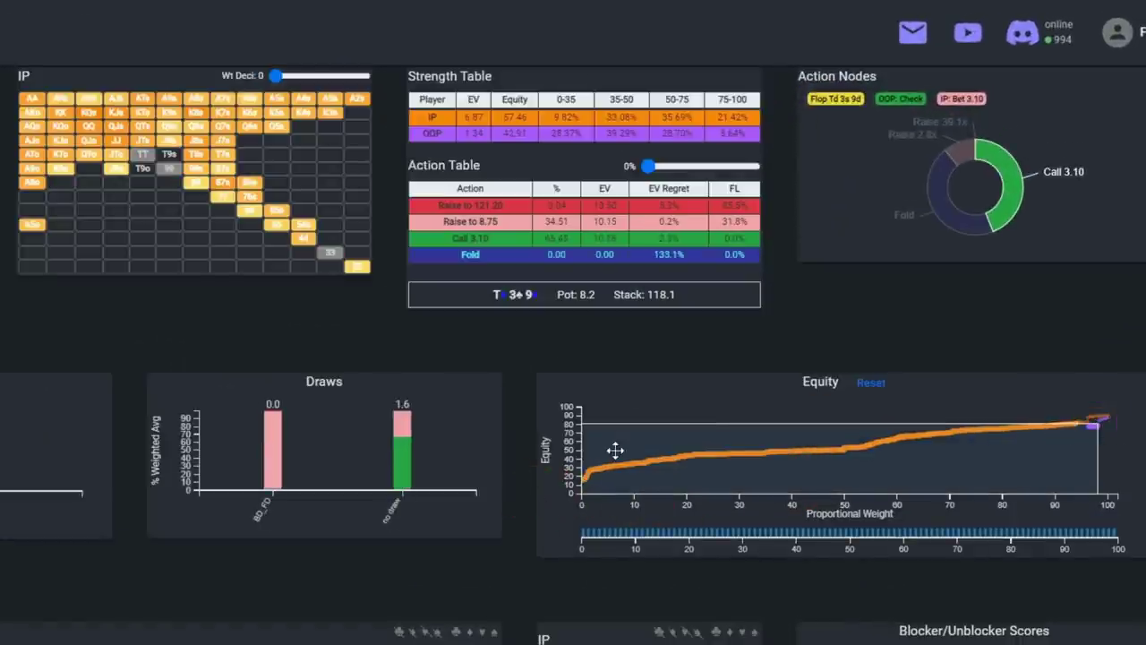
left_click_drag(583, 462, 737, 460)
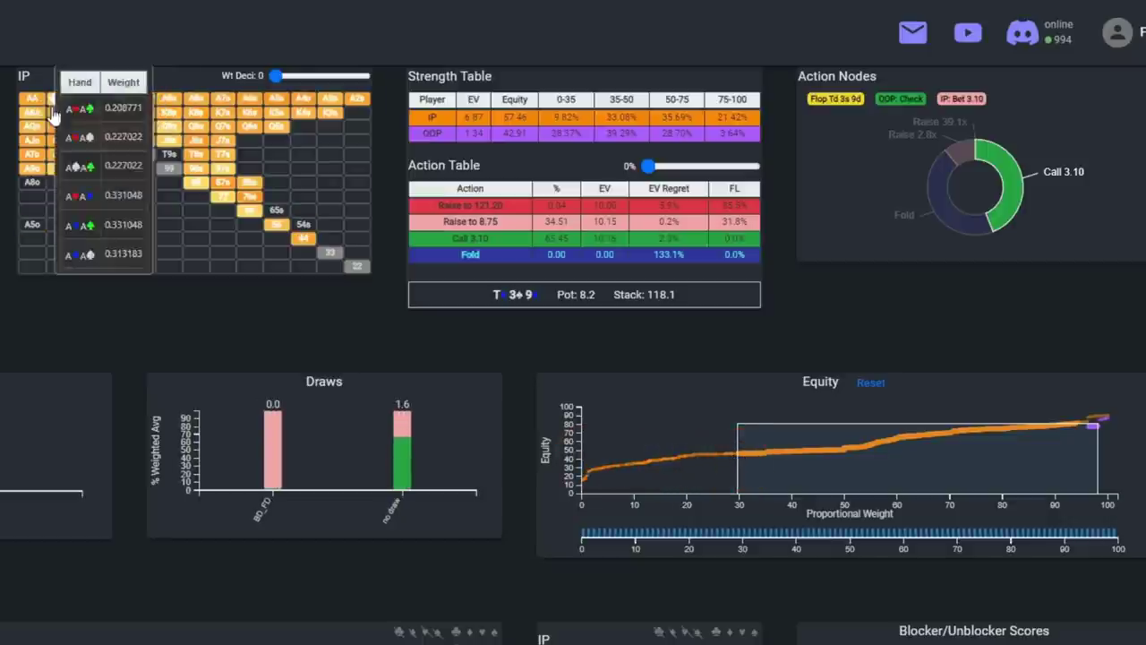
mouse_move(102, 141)
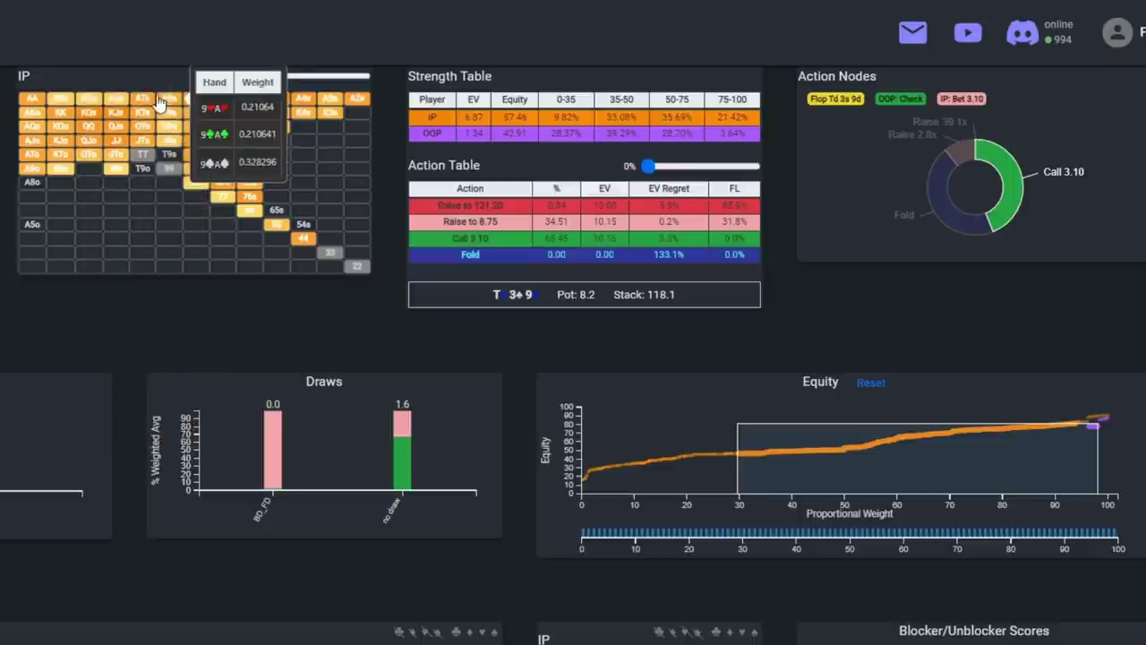
mouse_move(152, 148)
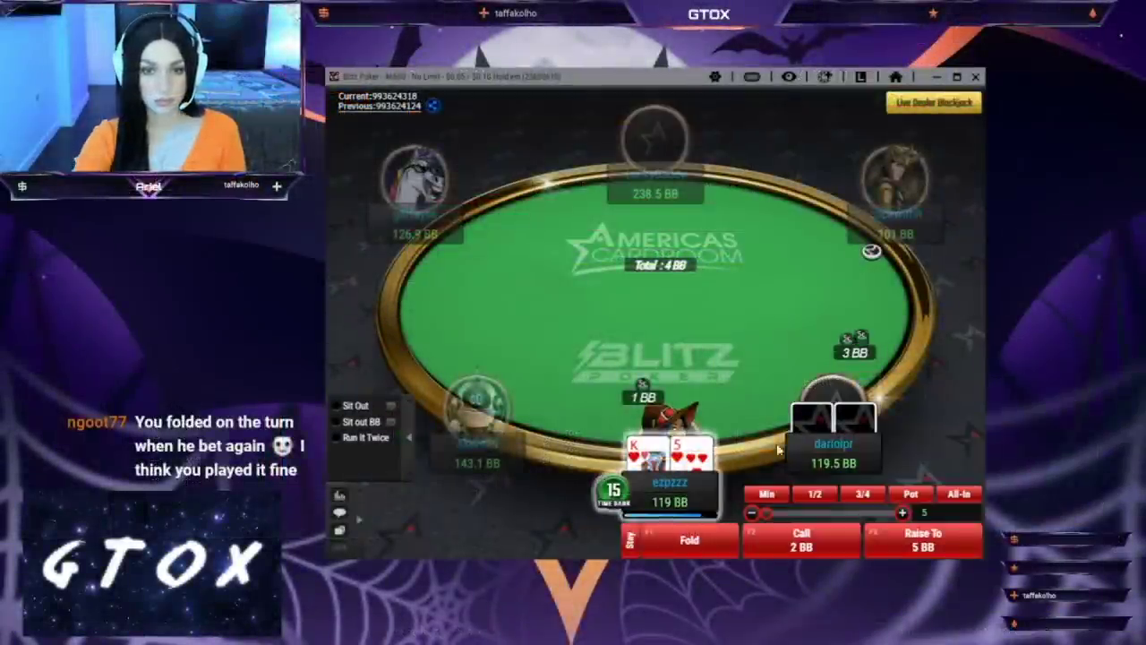
At the poker table, call 2 BB with king-five of hearts and call the 1.9 BB bet on the A-3-2 flop.
left_click(776, 542)
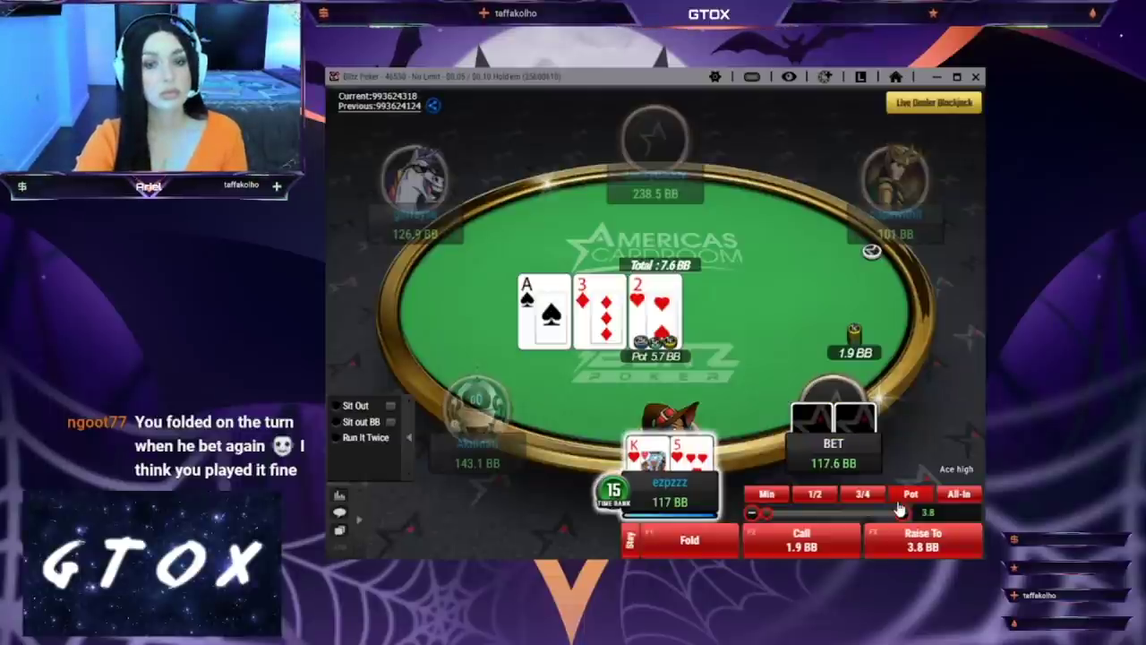
left_click(817, 538)
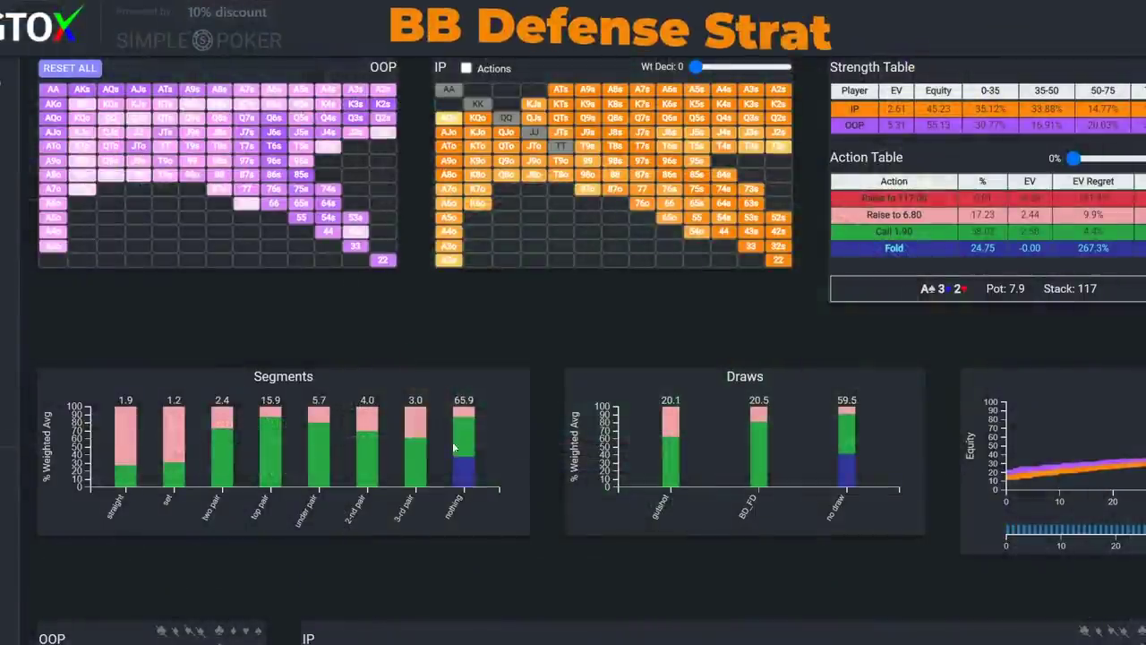
In the GTOX result for the A-3-2 flop, filter the IP range to nothing hands with gutshot draws.
left_click(460, 452)
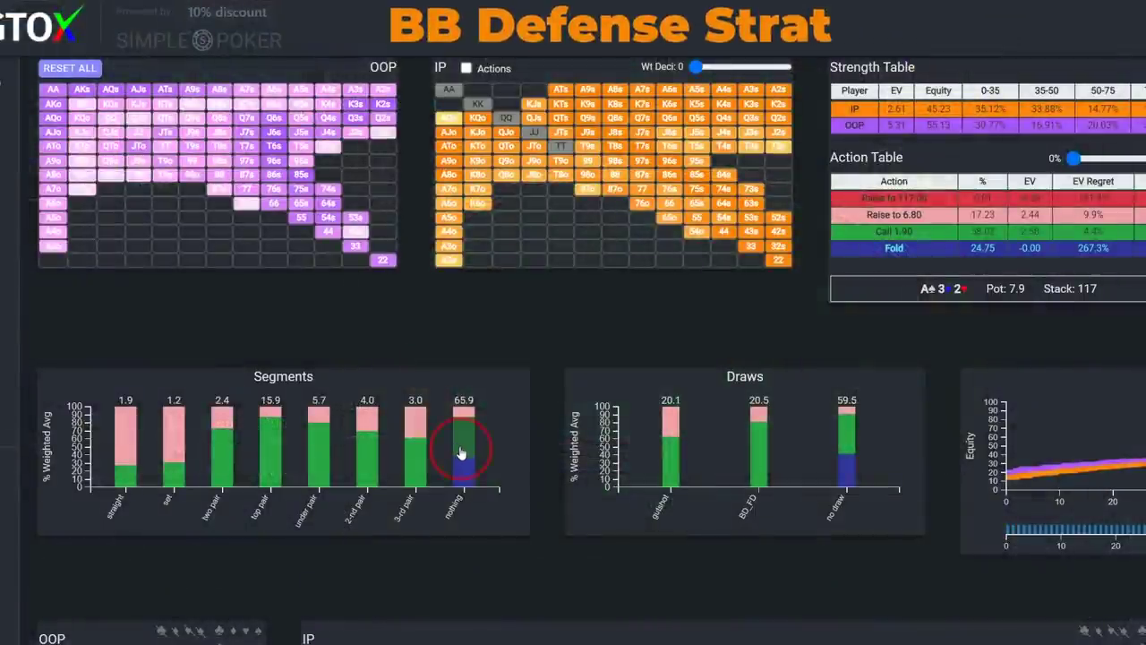
left_click(671, 440)
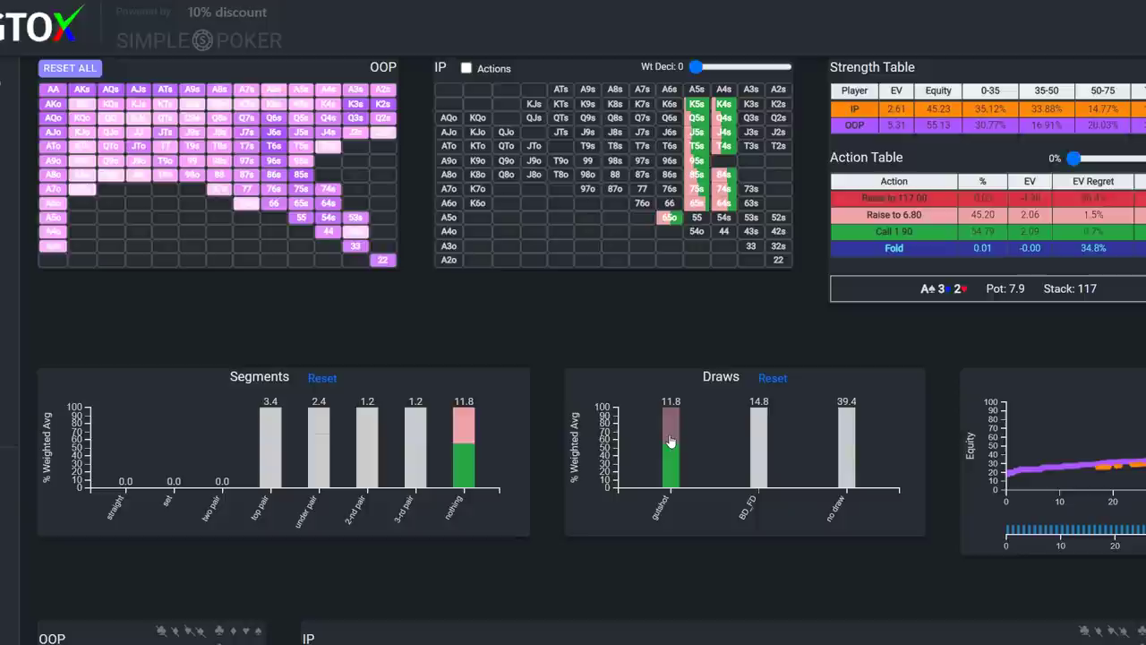
Clear the draw and segment filters, and restrict the IP range on the A-3-2 flop to straights and sets.
left_click(773, 378)
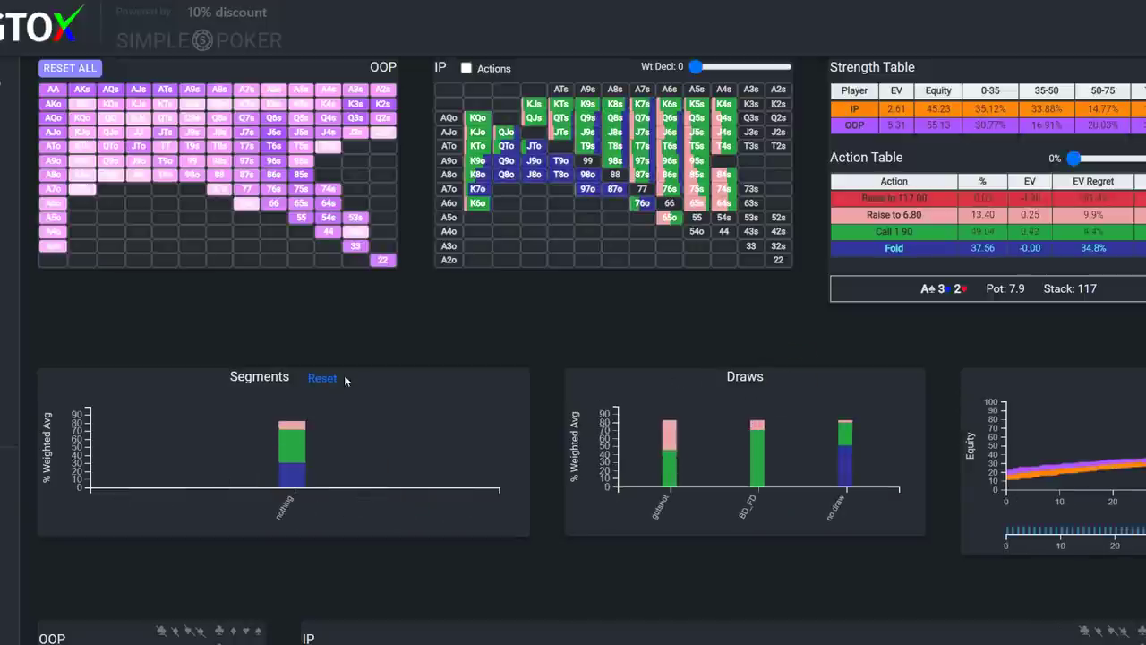
left_click(325, 378)
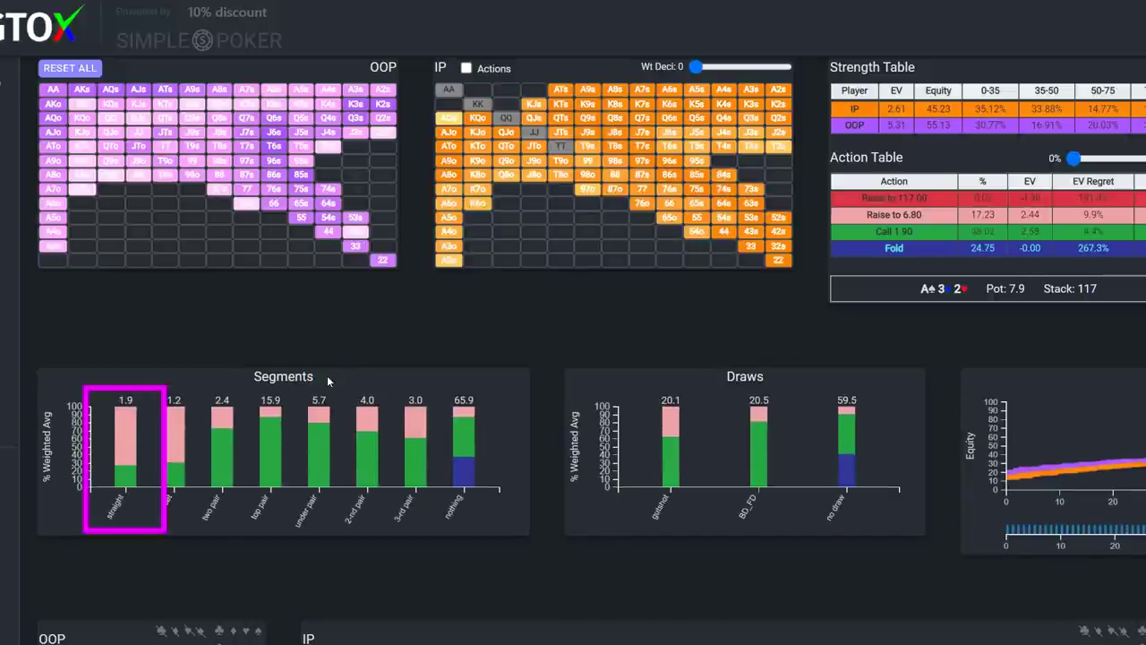
left_click(123, 442)
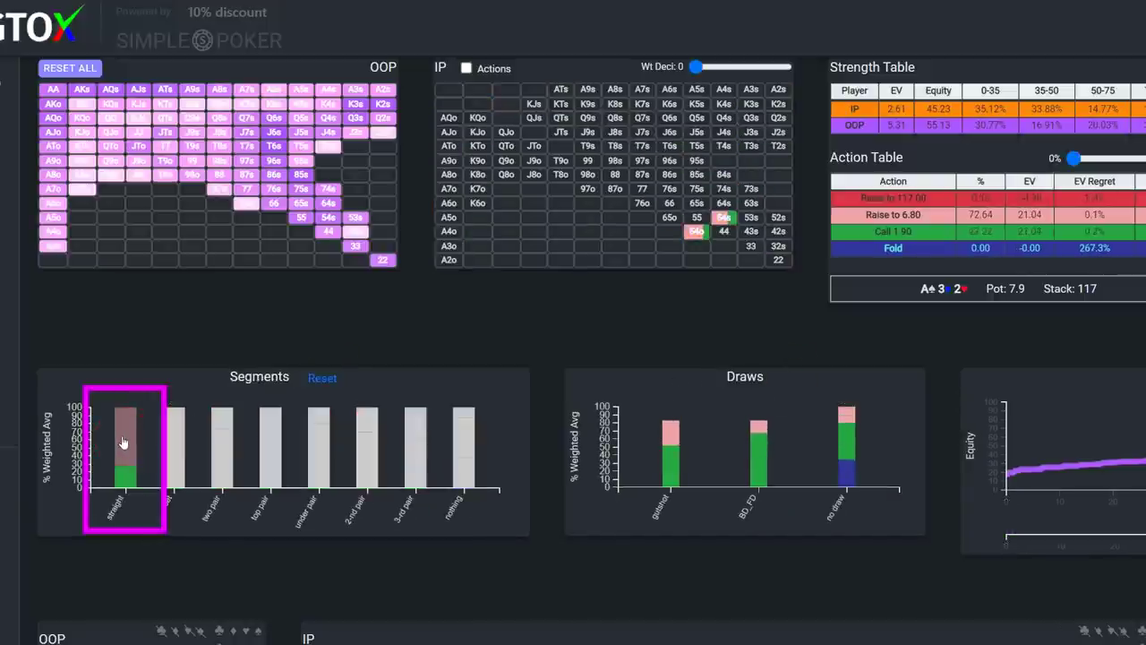
left_click(175, 448)
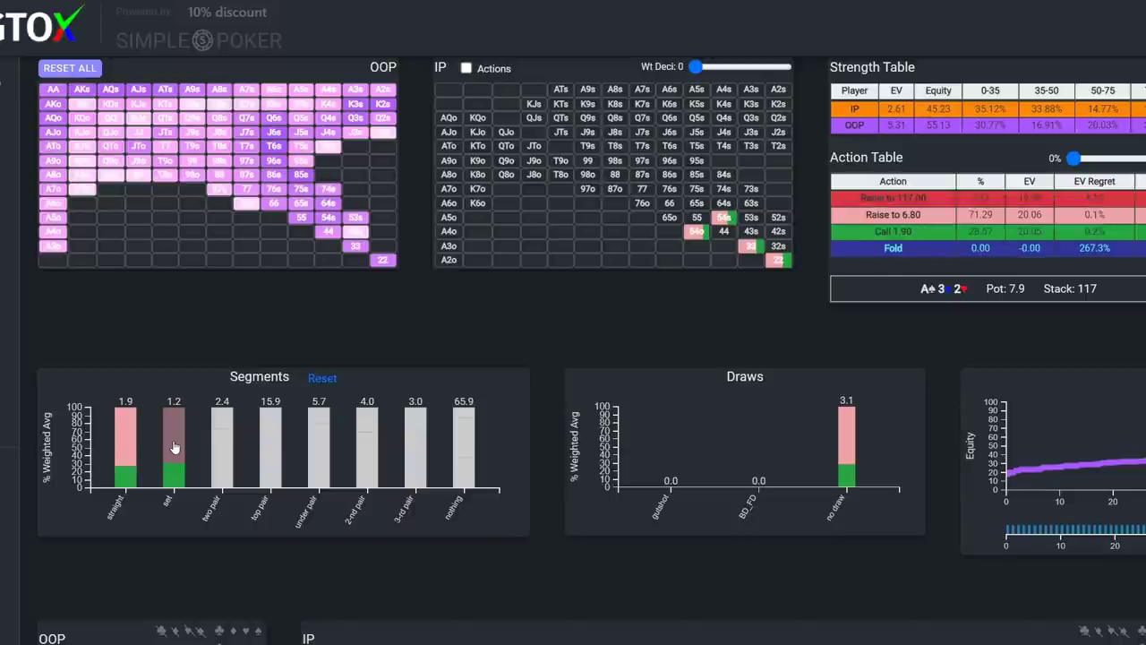
Reset the segment filter and restrict the IP range on the A-3-2 flop to two pair hands.
left_click(321, 380)
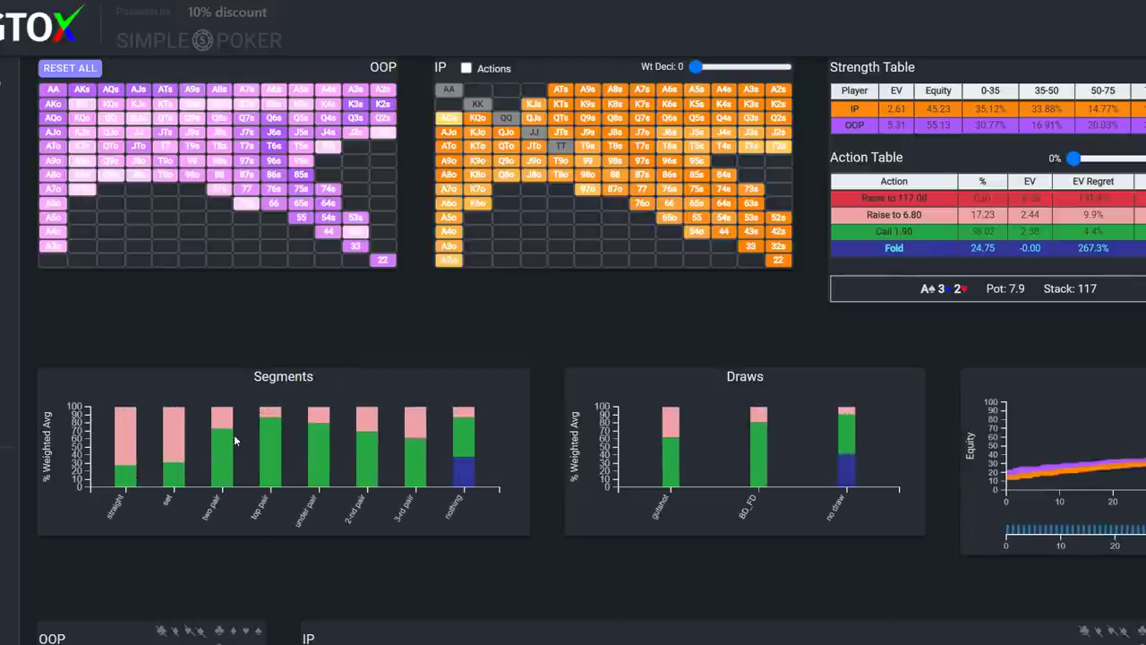
left_click(229, 440)
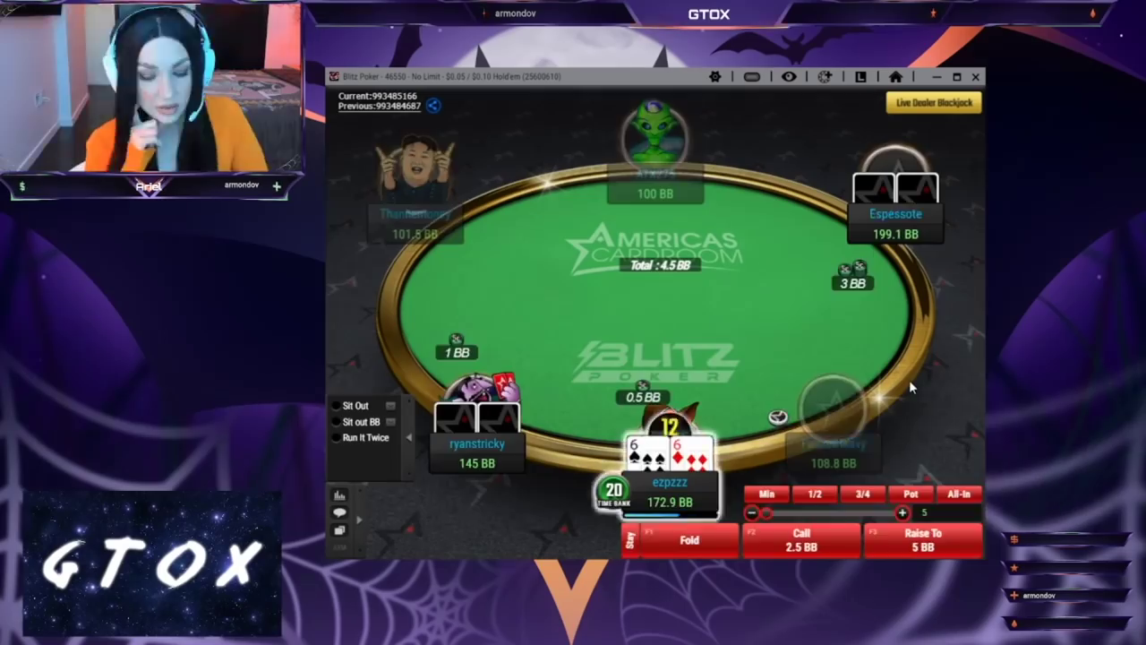
At the Blitz poker table, fold a run of consecutive hands and return to play from sitting out.
left_click(685, 540)
left_click(683, 541)
left_click(682, 543)
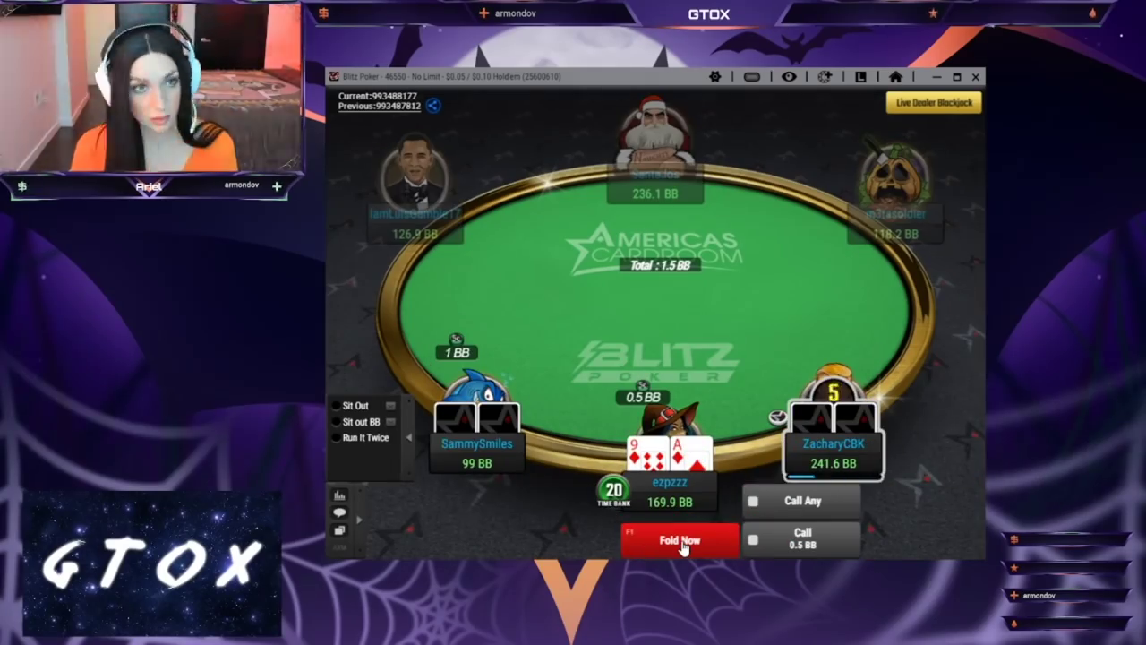
left_click(683, 542)
left_click(690, 540)
left_click(694, 539)
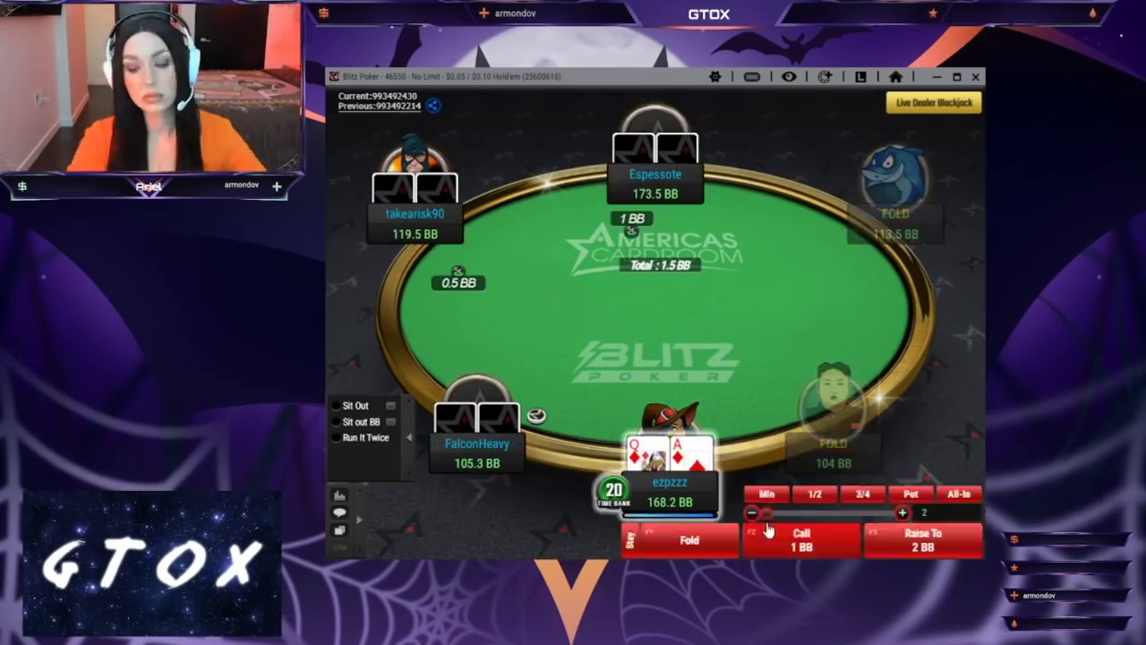
left_click(680, 540)
left_click(678, 541)
left_click(676, 543)
left_click(676, 541)
left_click(679, 541)
left_click(680, 541)
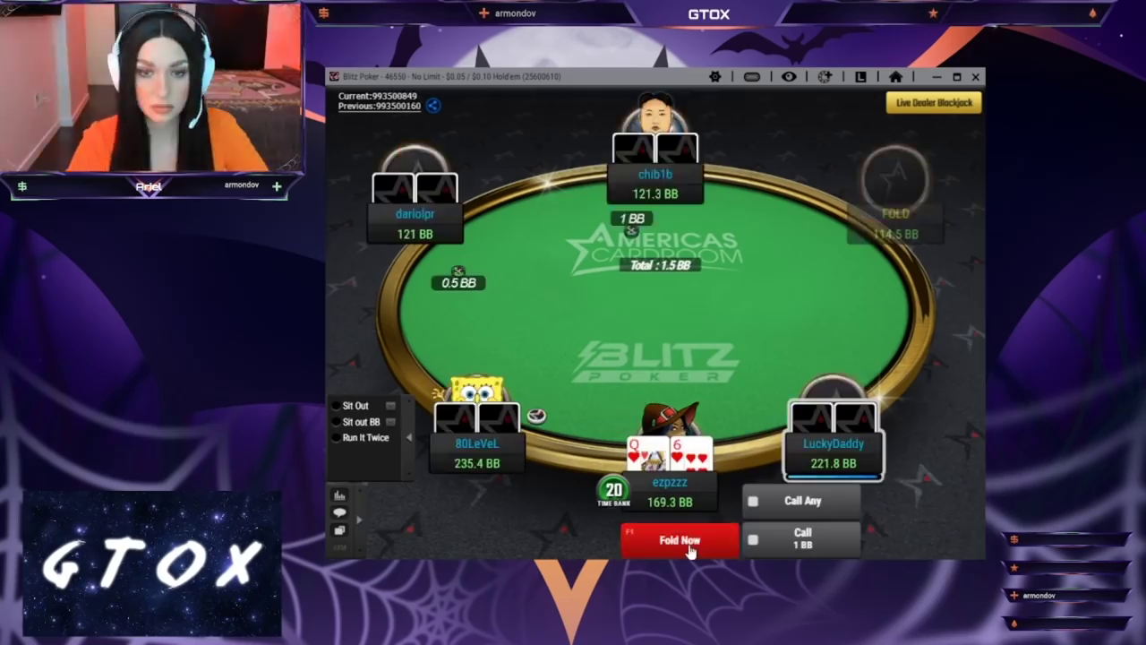
left_click(685, 540)
left_click(688, 540)
left_click(901, 544)
key("F1")
key("F1")
key("F1")
key("F1")
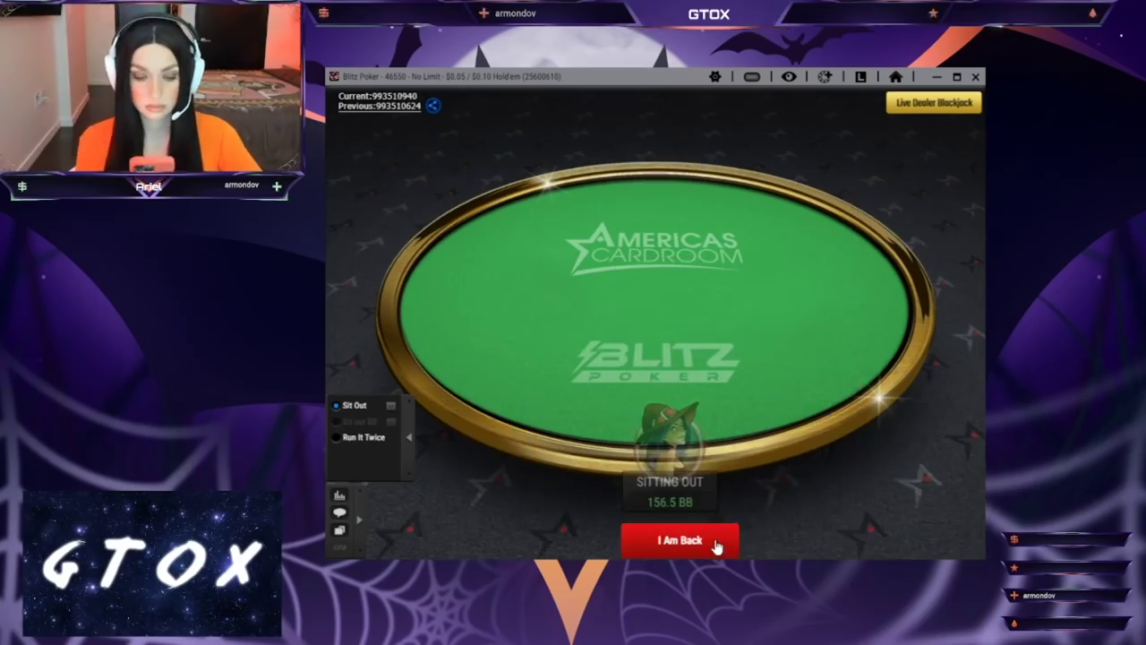
left_click(697, 548)
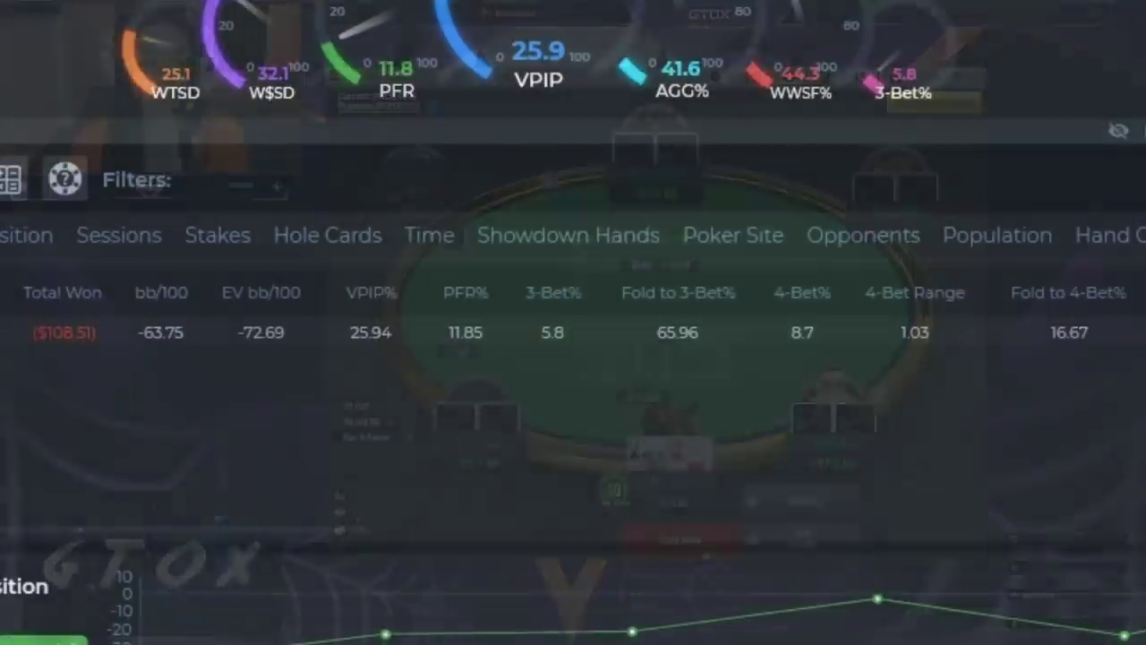
In DriveHUD 2, examine the further statistics columns of the player report.
left_click_drag(323, 528, 850, 540)
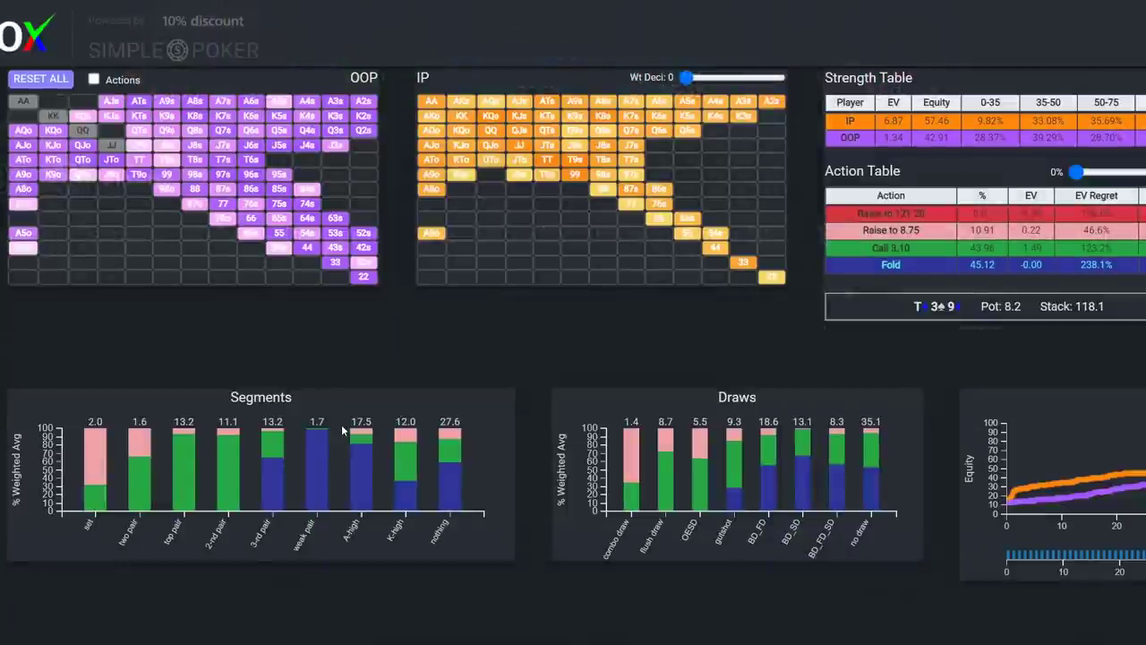
In the GTOX result for the T-3-9 flop, filter the OOP range to A-high, K-high and nothing hands with combo or flush draws, and inspect the suited jack-six.
left_click(359, 460)
left_click(403, 460)
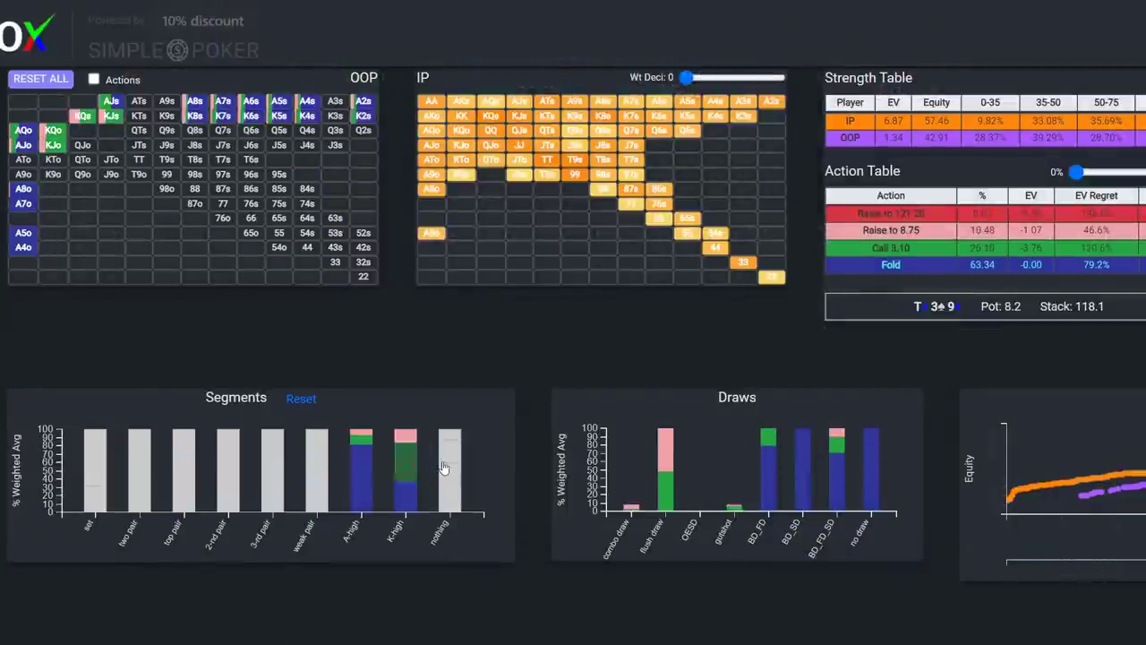
left_click(453, 468)
left_click(637, 454)
left_click(660, 463)
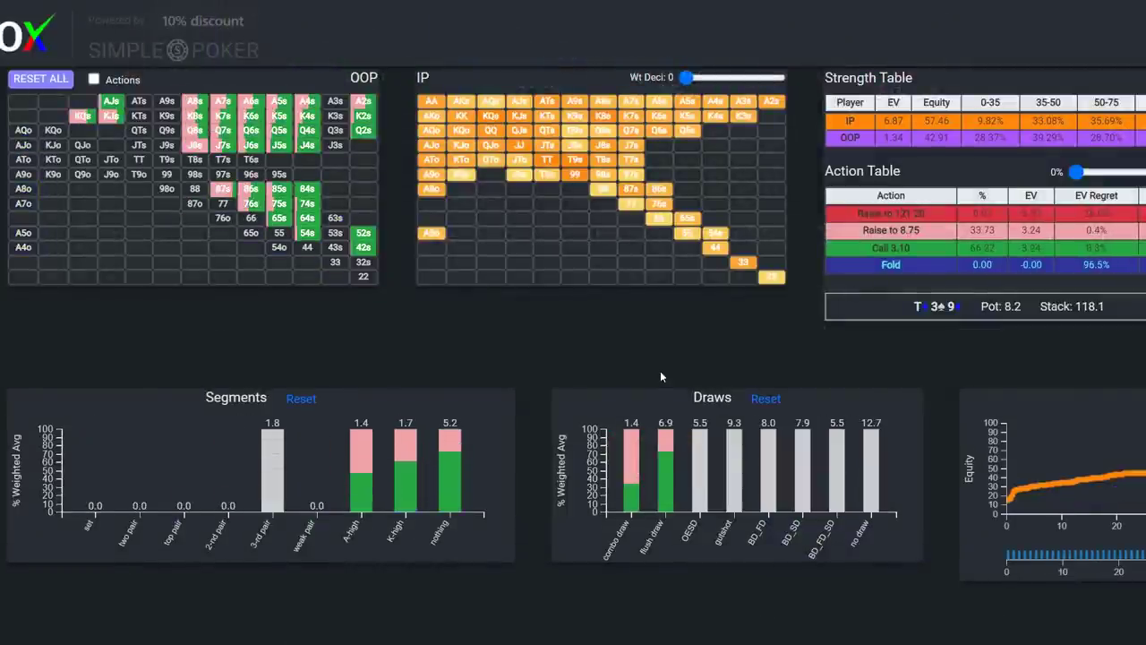
mouse_move(250, 192)
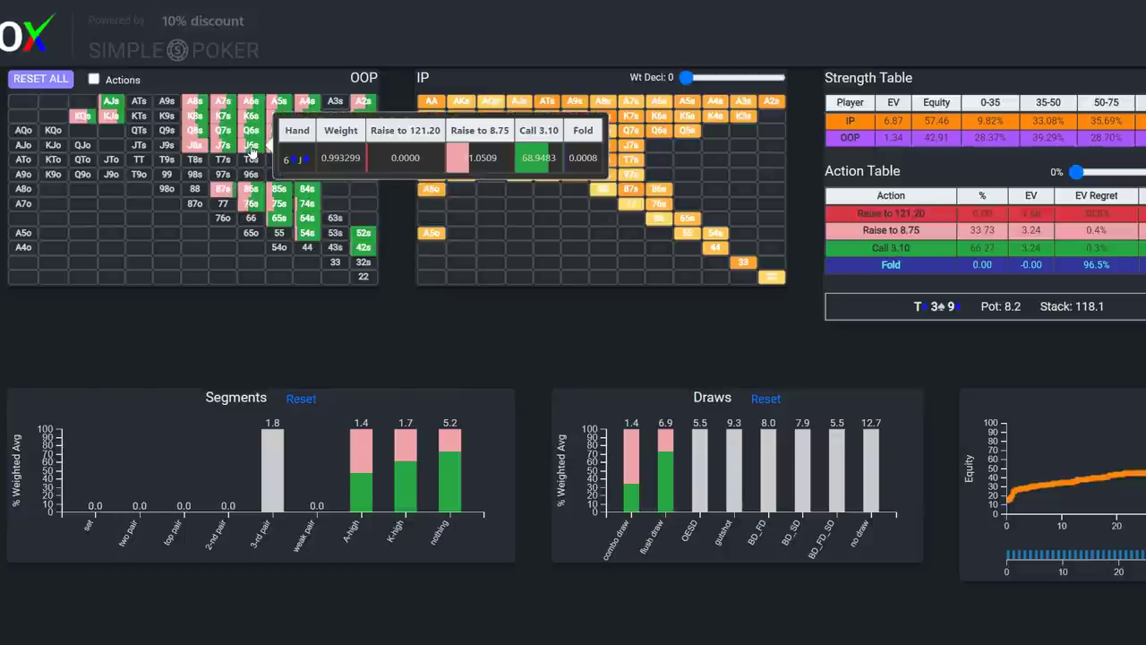